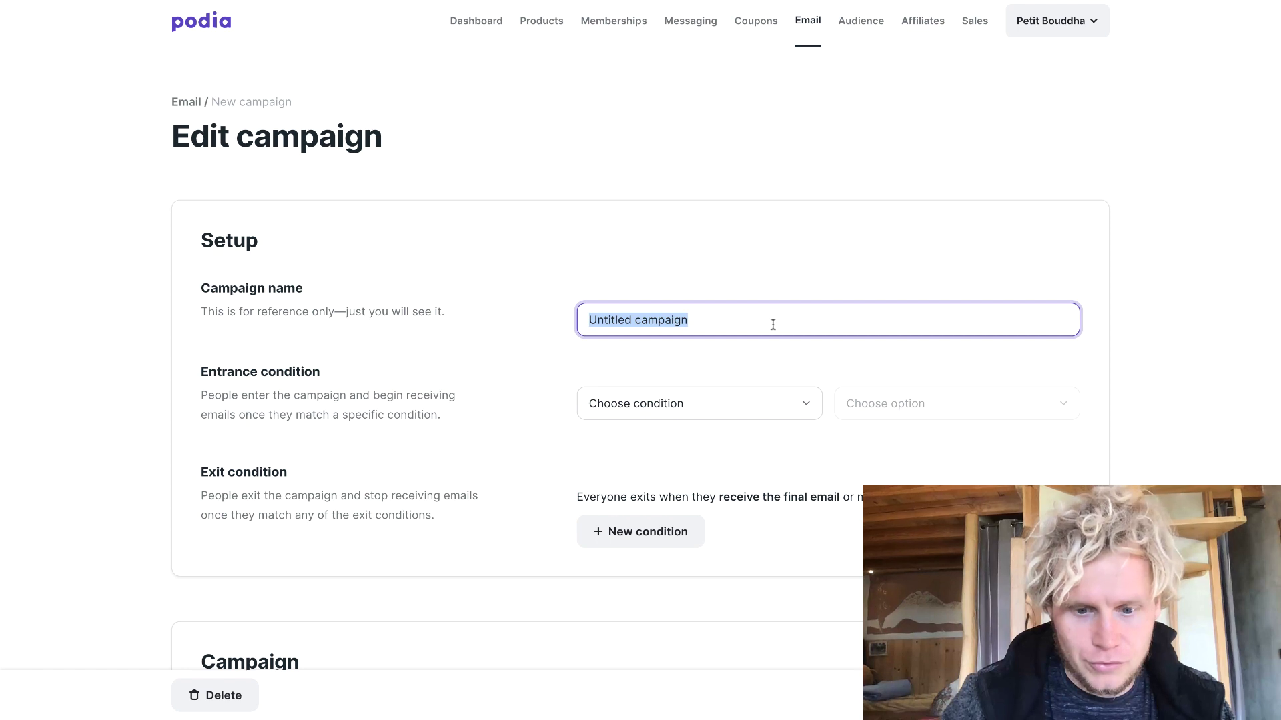
Name the campaign "Formation 7 jours" and set its entrance condition to Purchased product with "Les bases du Yoga en 7 jours".
type("Formatio")
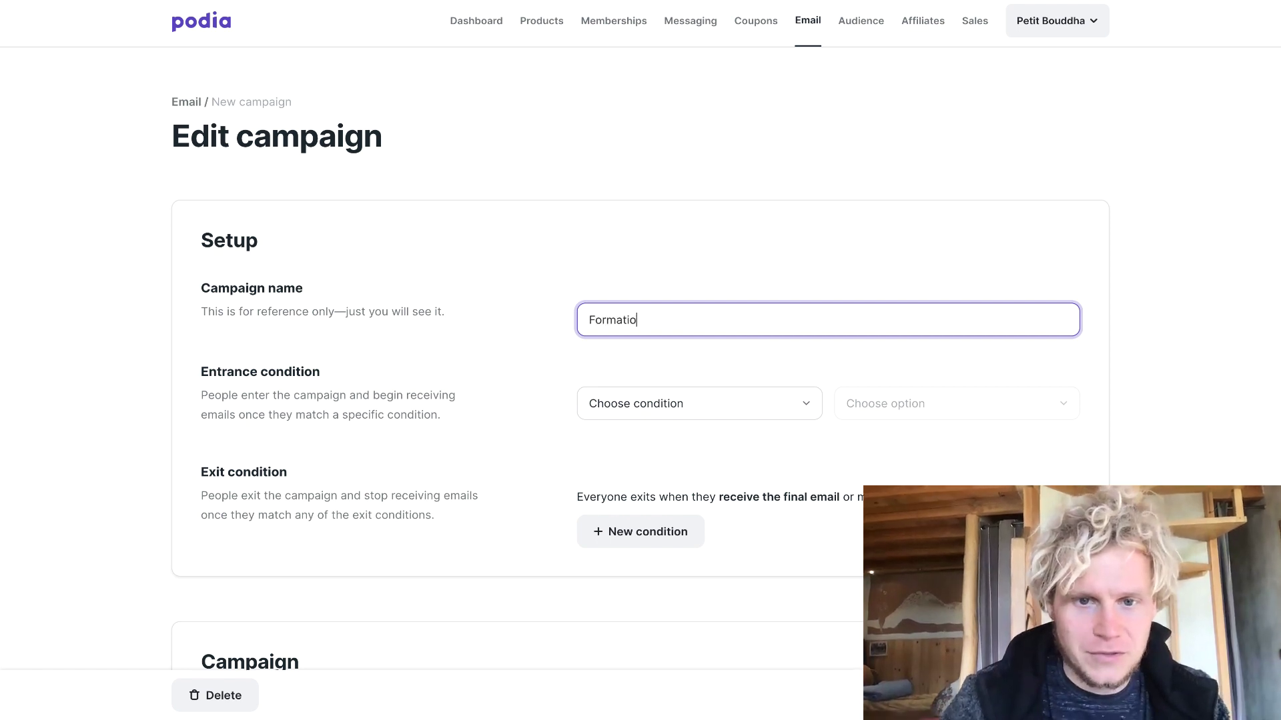
type("n 7 jours")
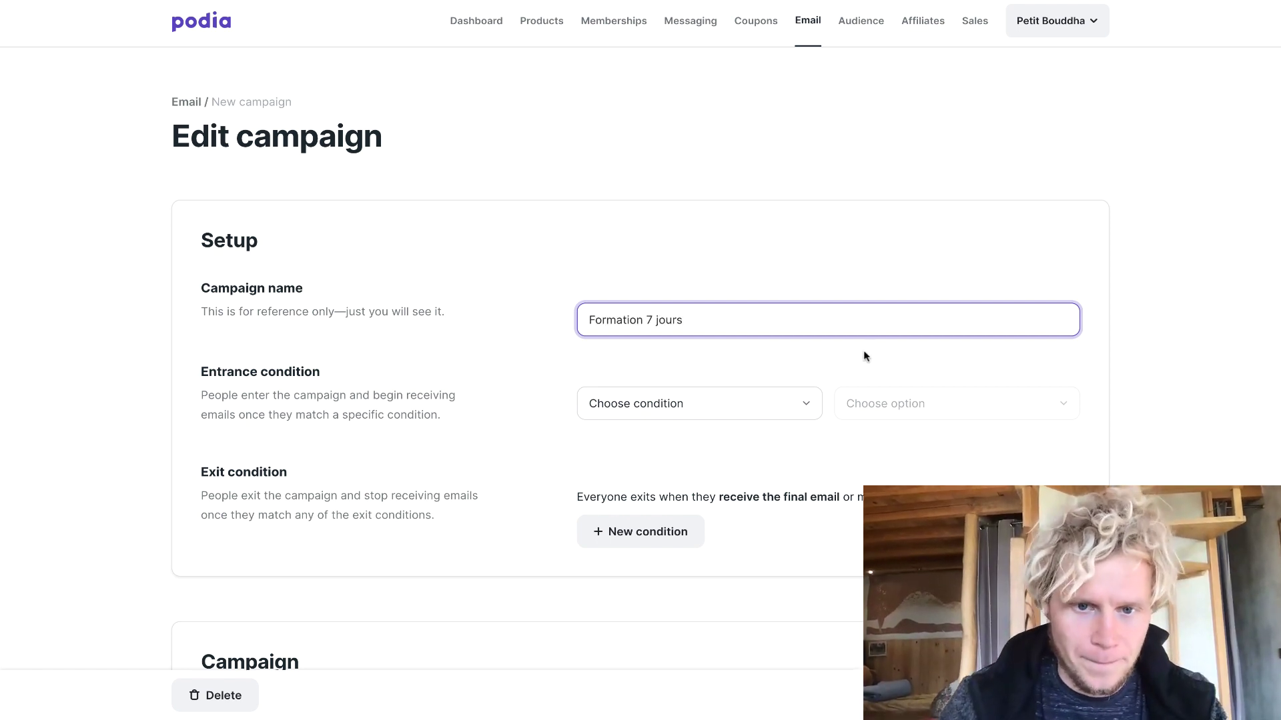
scroll(740, 372, "down", 1)
scroll(739, 374, "down", 3)
left_click(704, 267)
left_click(712, 267)
left_click(716, 267)
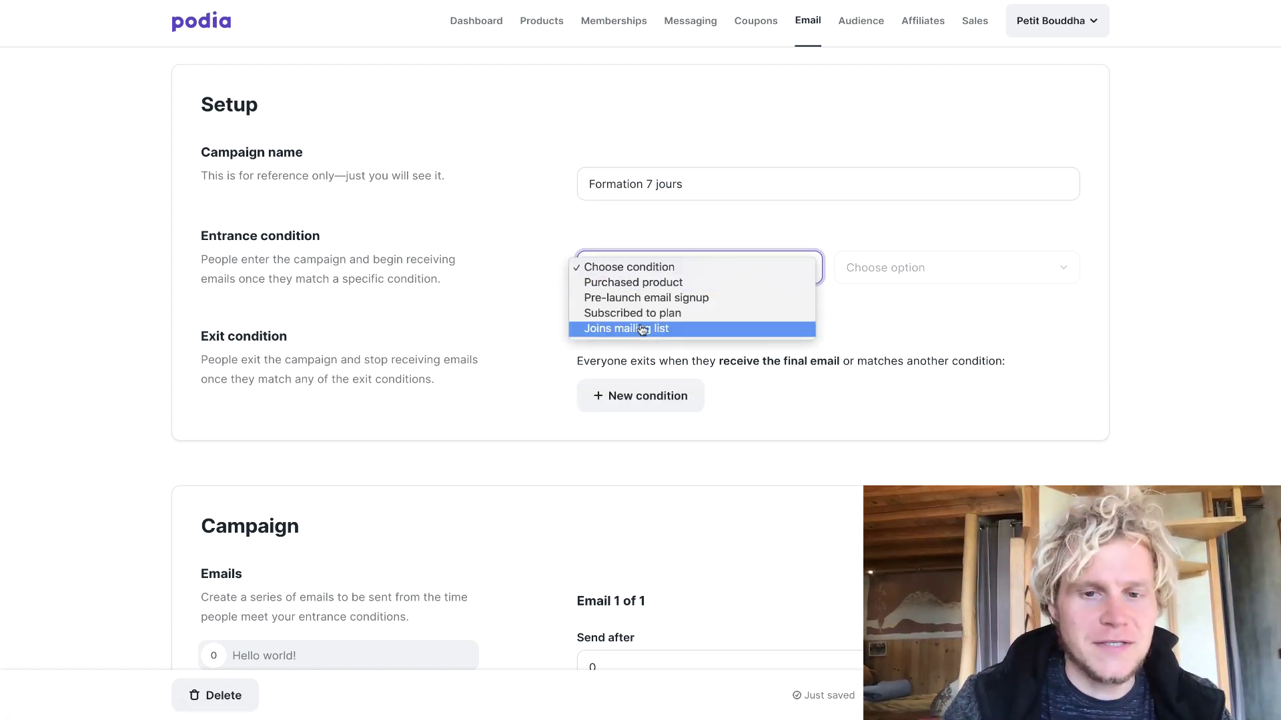
left_click(666, 283)
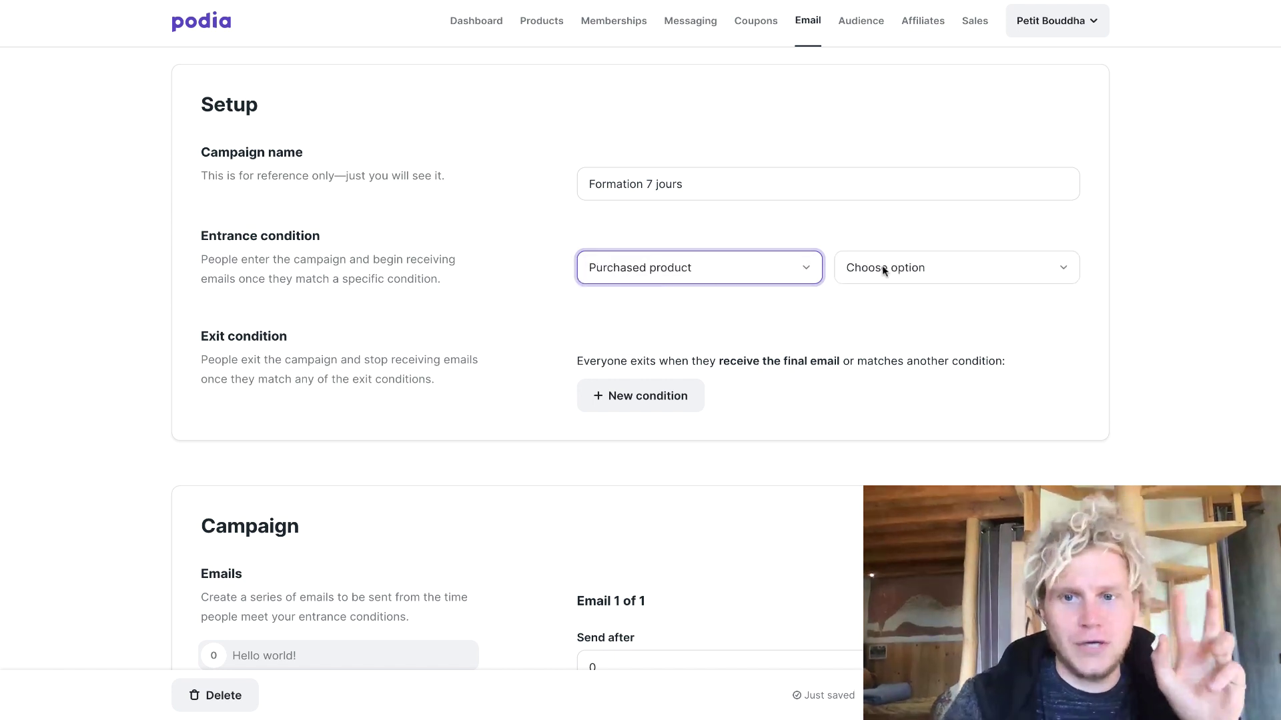
left_click(880, 270)
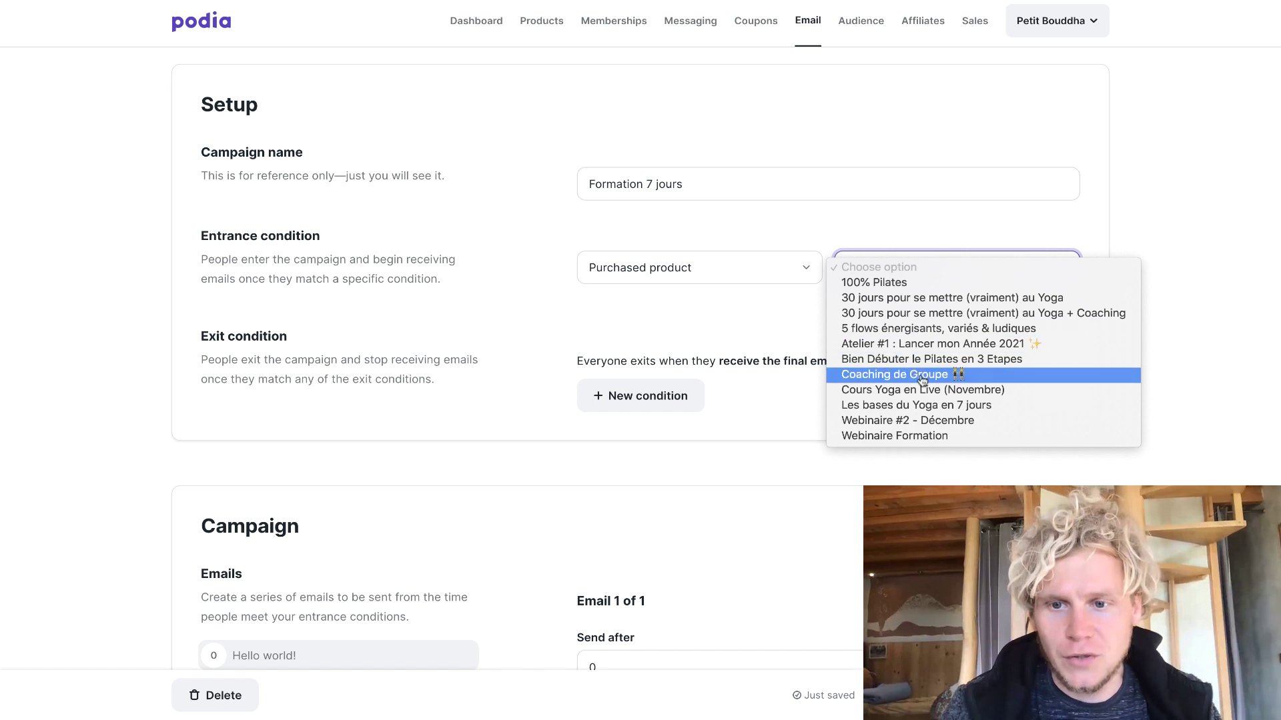
left_click(907, 408)
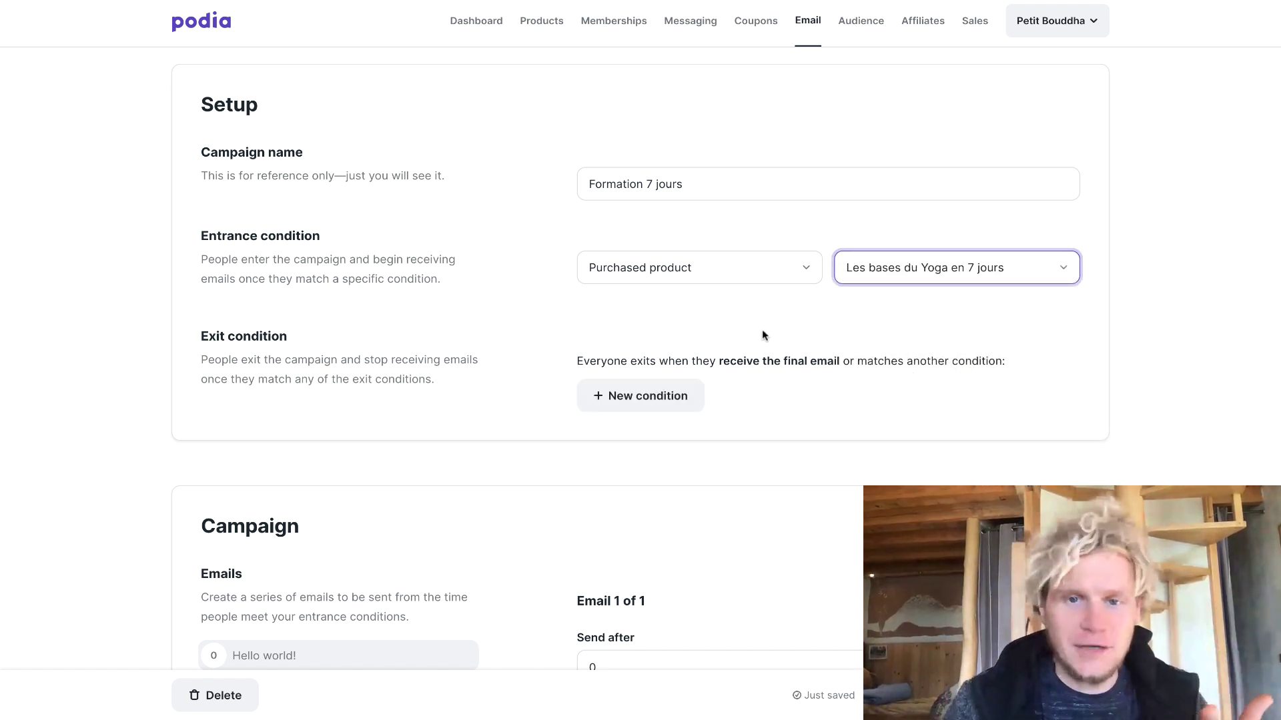
left_click(712, 277)
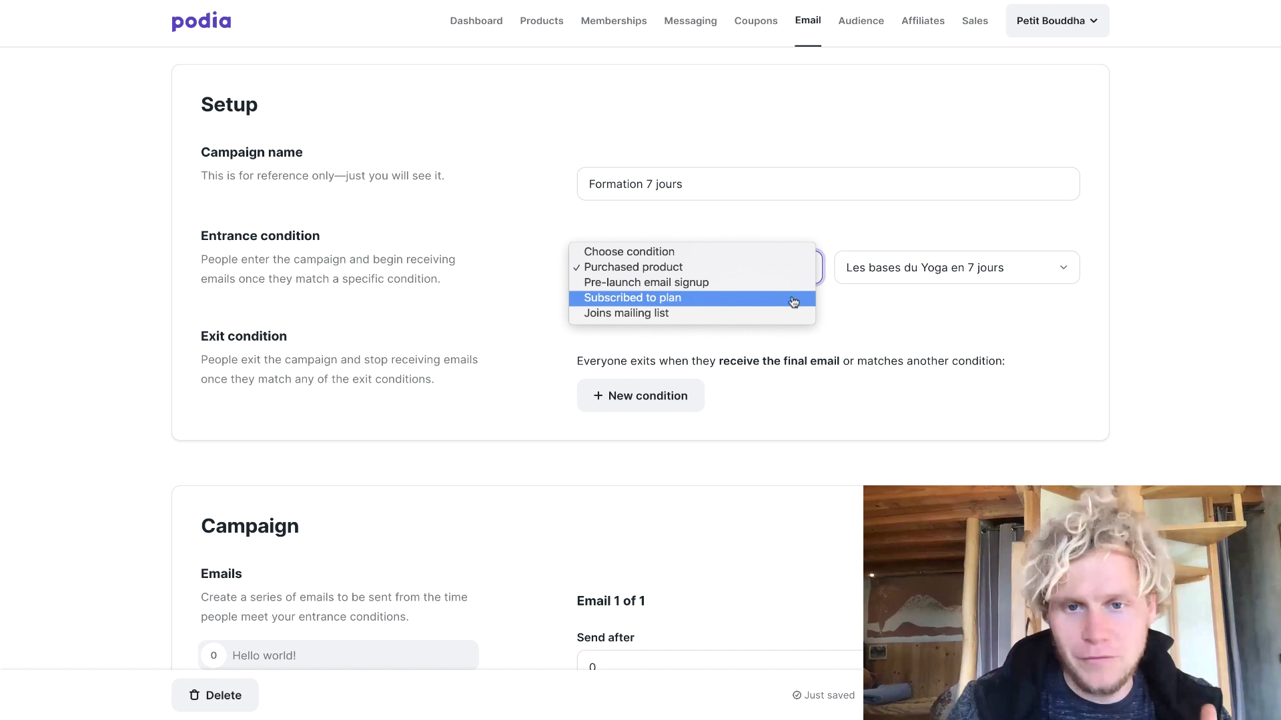
left_click(871, 362)
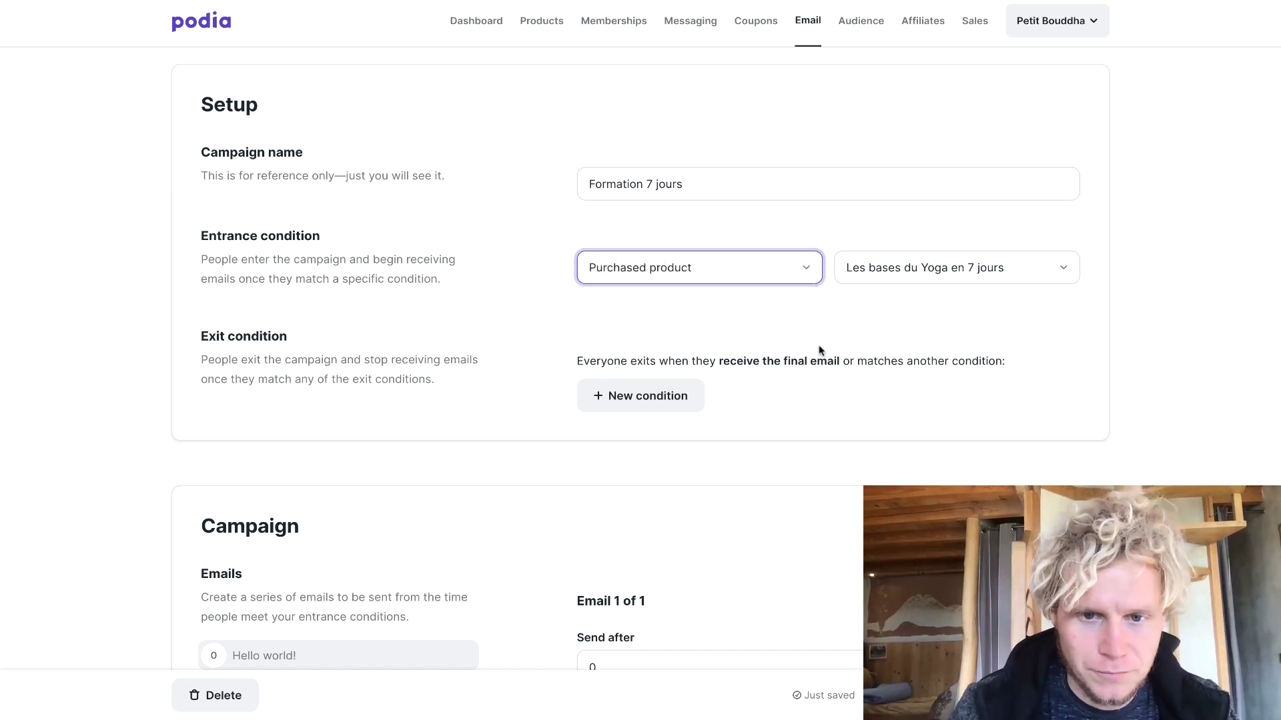
Try an exit condition for subscribing to the plan "L'Univers de Petit Bouddha", and remove that condition.
scroll(820, 349, "down", 1)
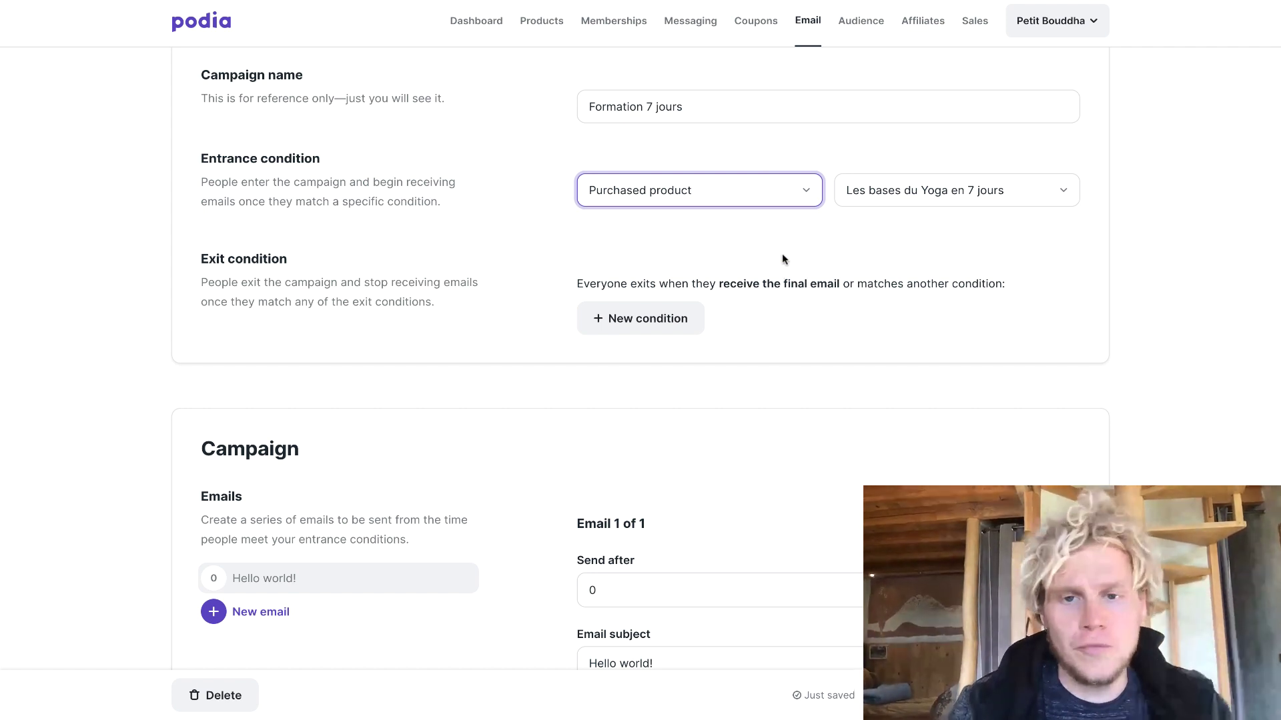
left_click(650, 318)
left_click(692, 331)
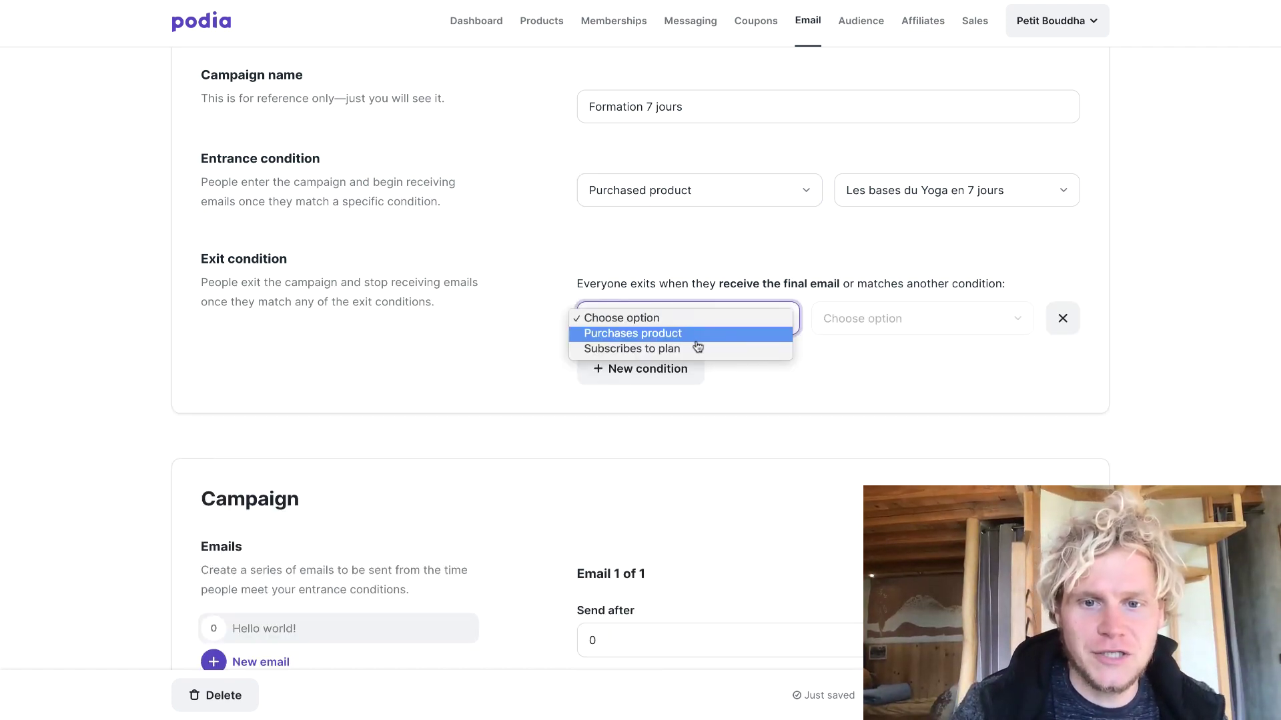
left_click(692, 348)
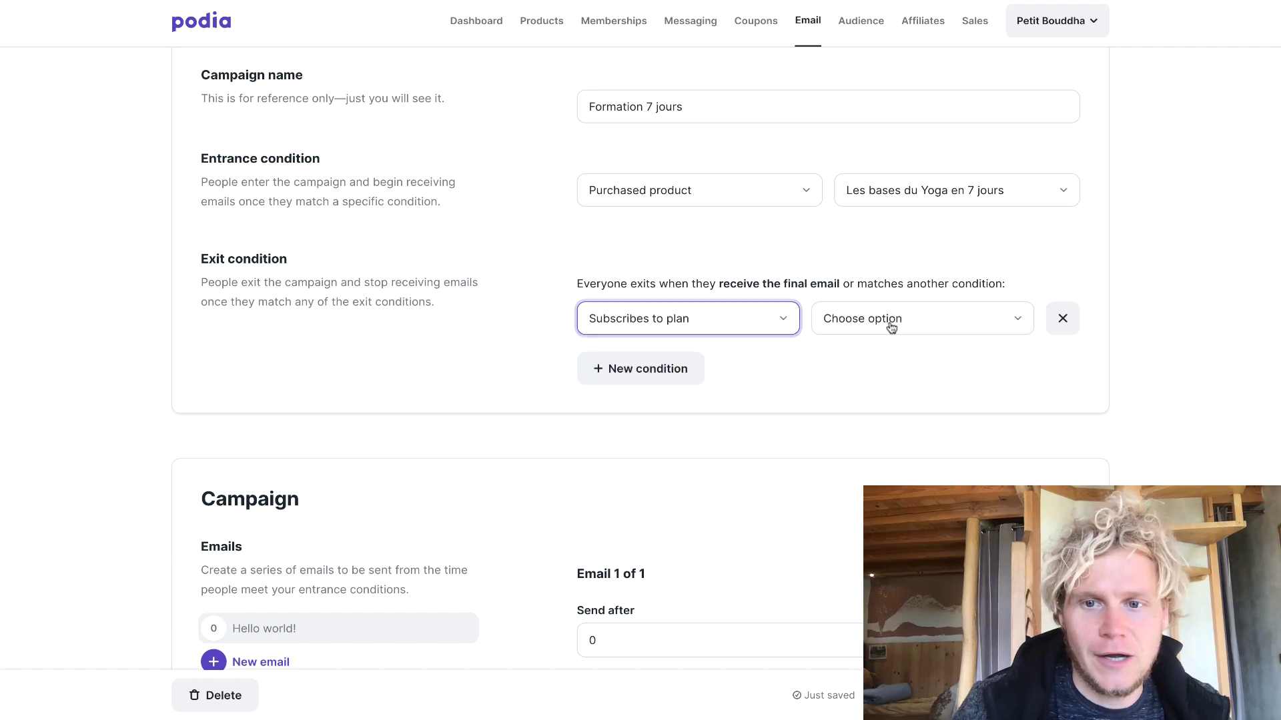
left_click(888, 322)
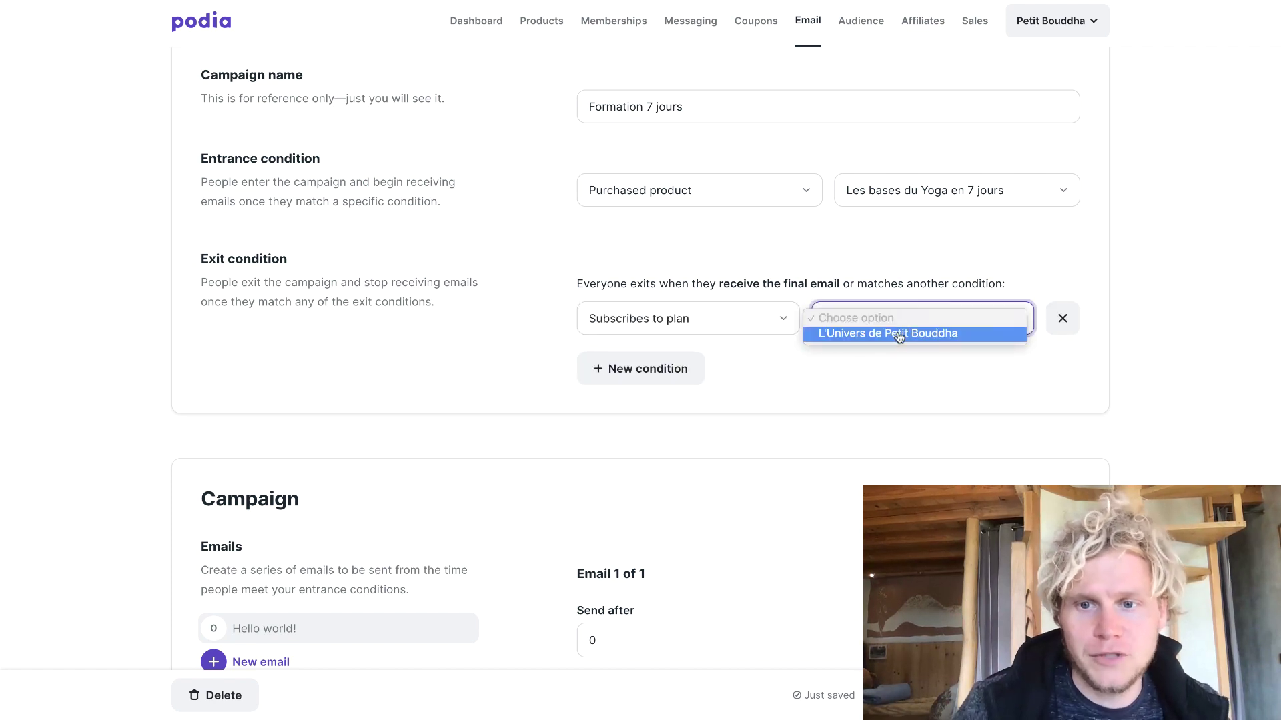
left_click(899, 333)
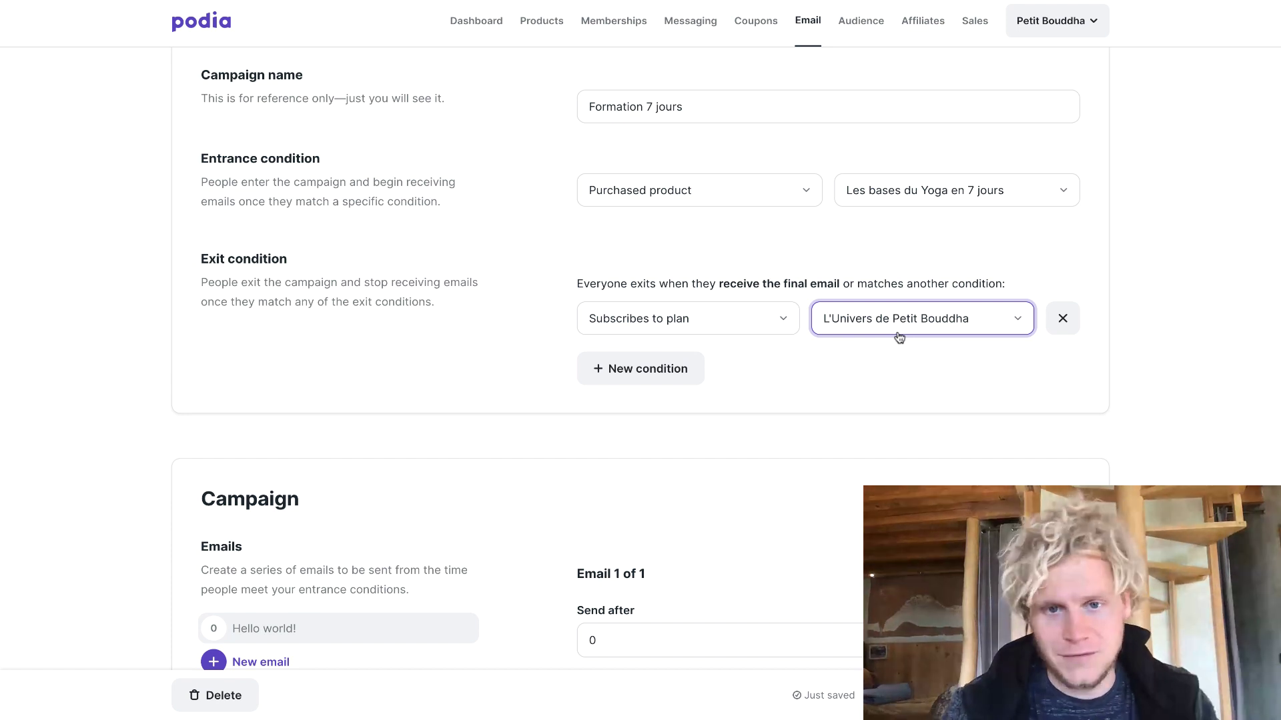
left_click(1069, 318)
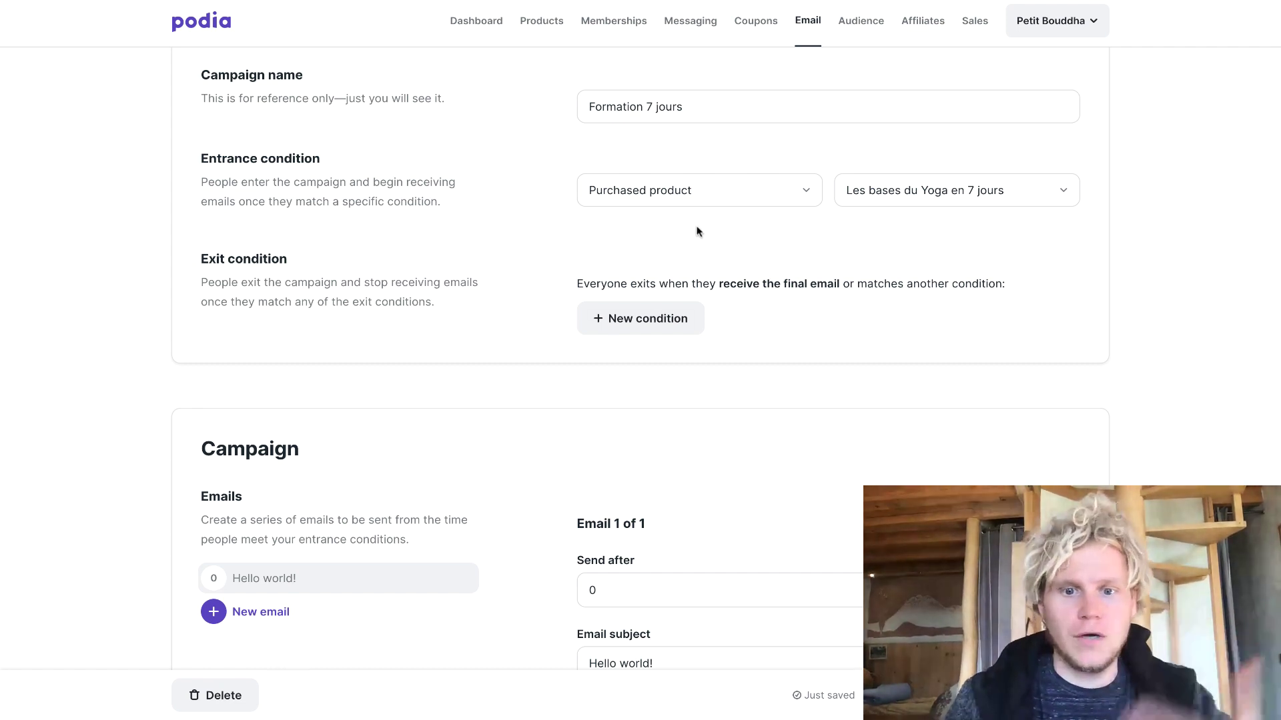
Set the first email's subject to "Votre premier jour de Formation".
scroll(698, 231, "down", 6)
scroll(690, 235, "up", 2)
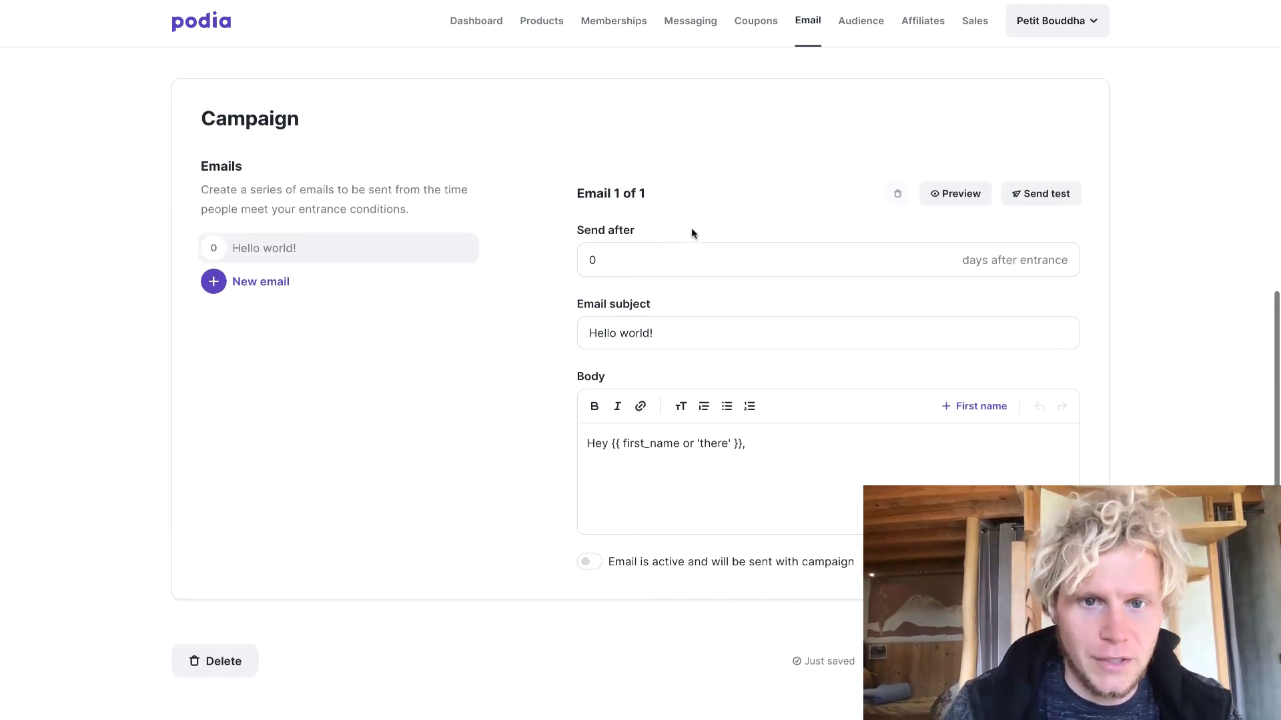
double_click(590, 276)
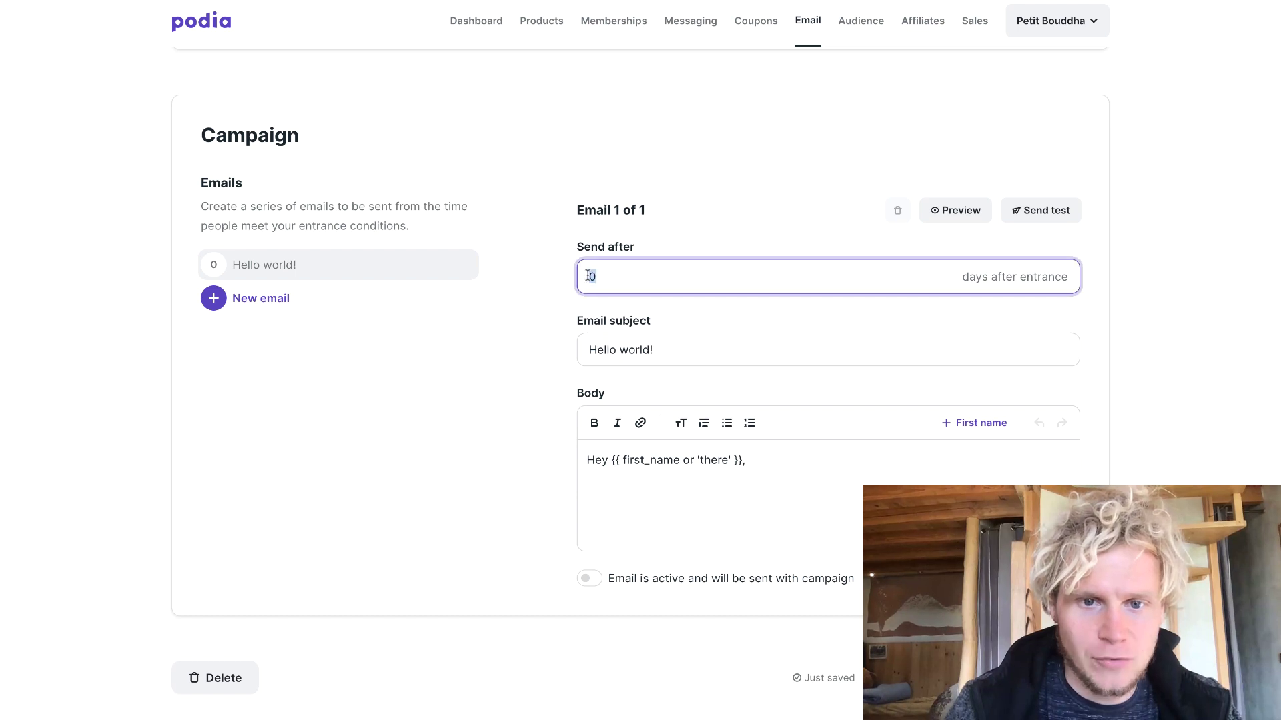
key("Tab")
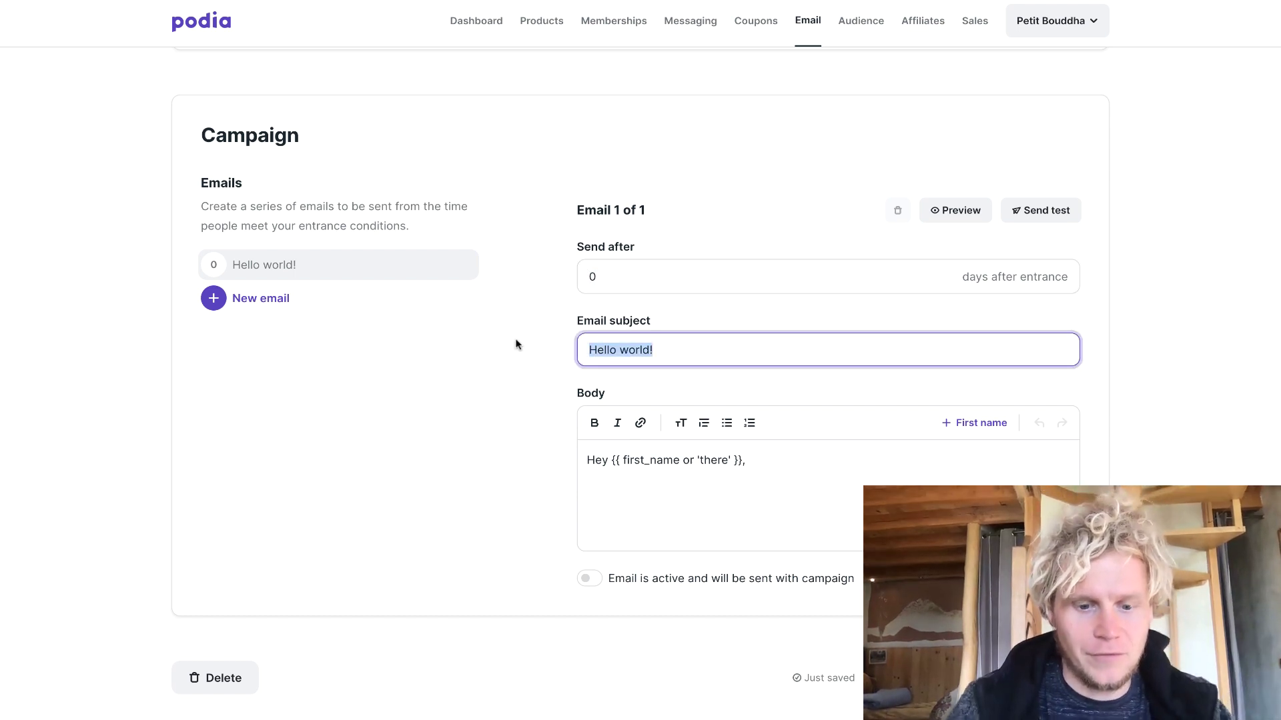
type("Votre ")
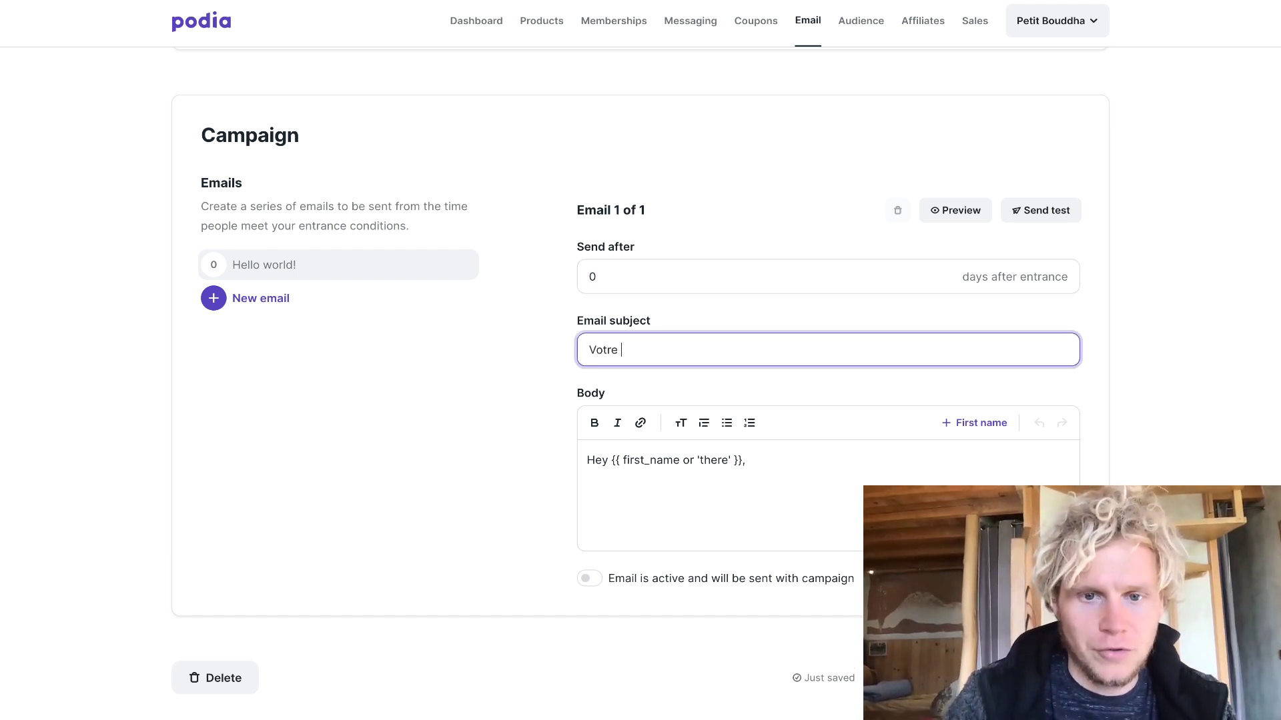
type("premier jour de Formation")
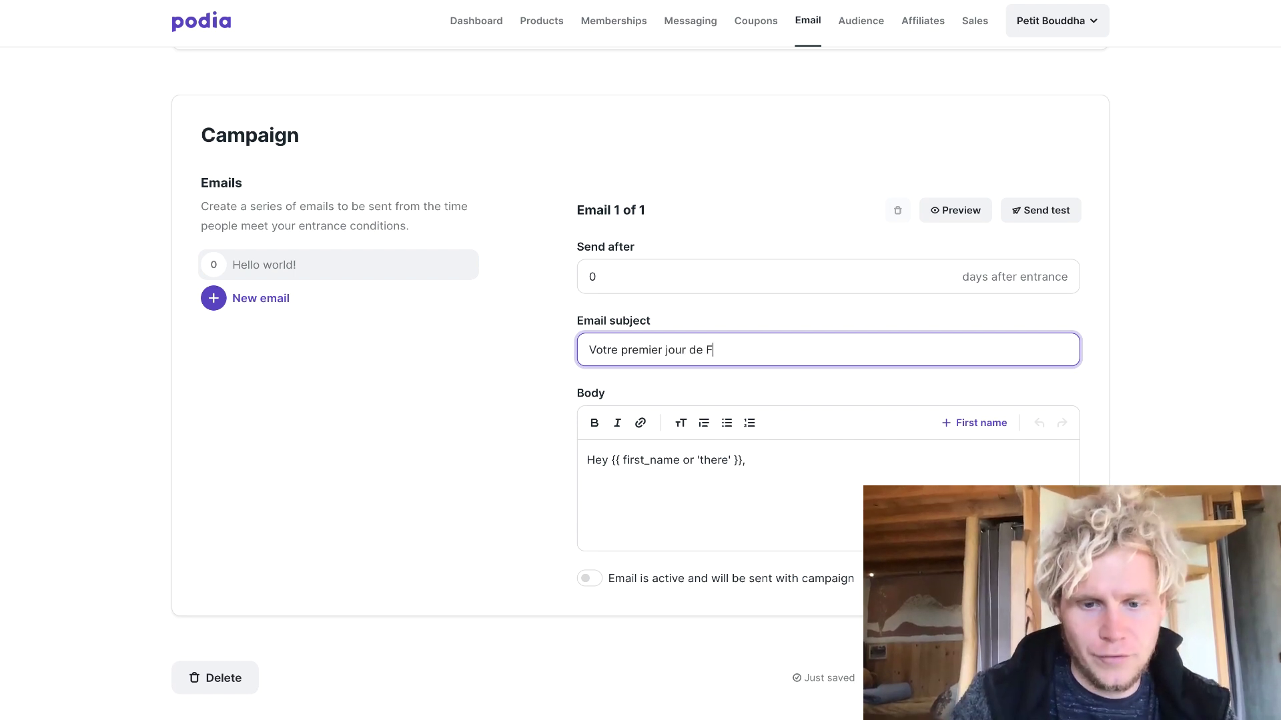
left_click(719, 529)
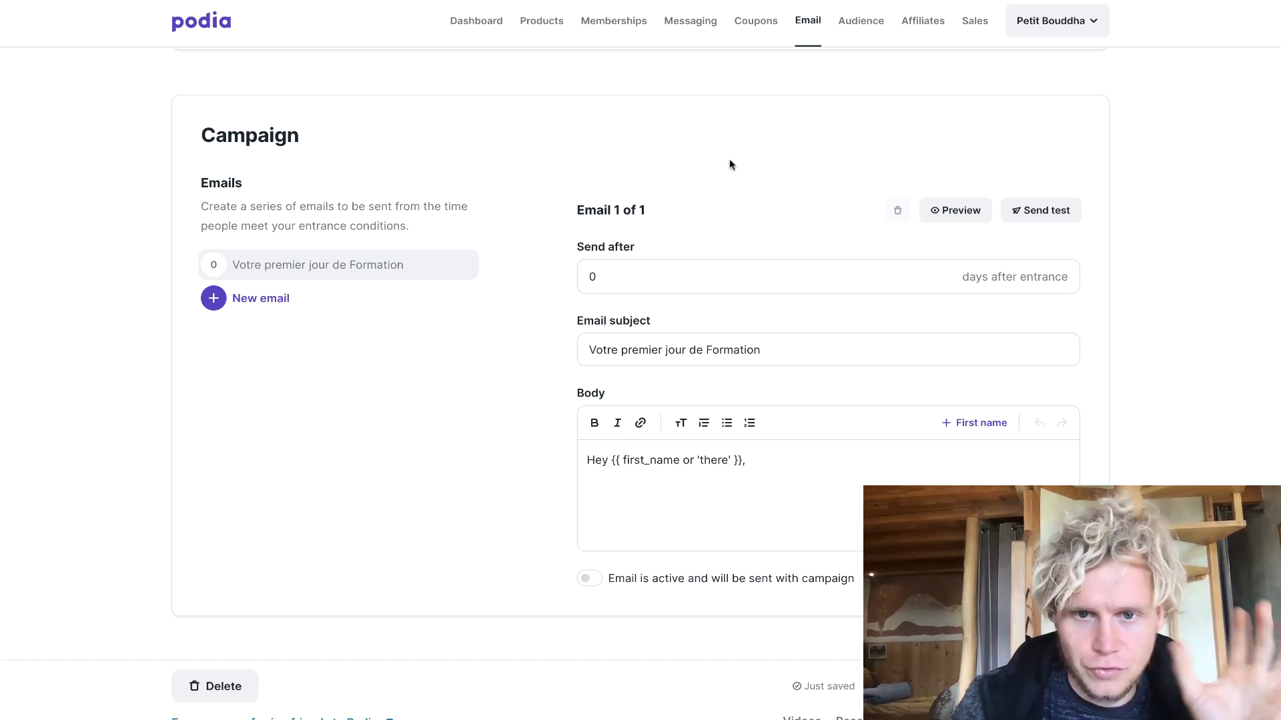
Add a second email sent 2 days after entrance with the subject "2eme journée de formation !".
left_click(260, 301)
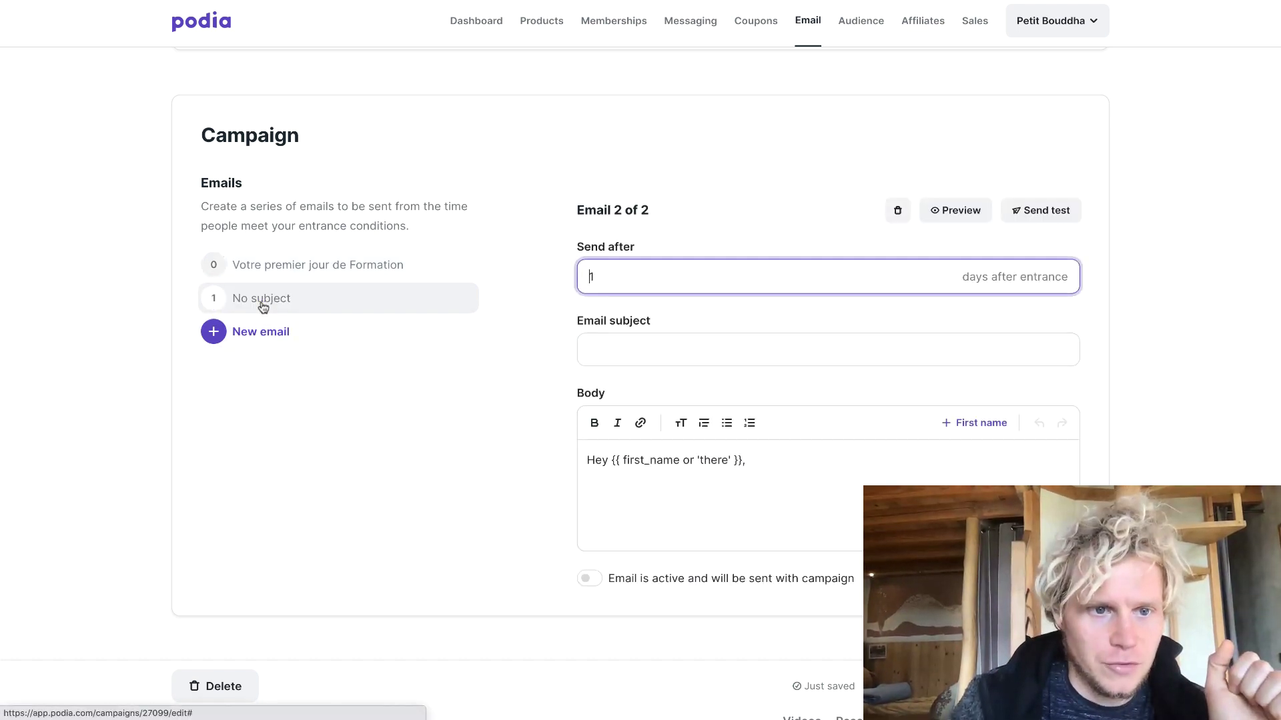
left_click_drag(598, 276, 566, 278)
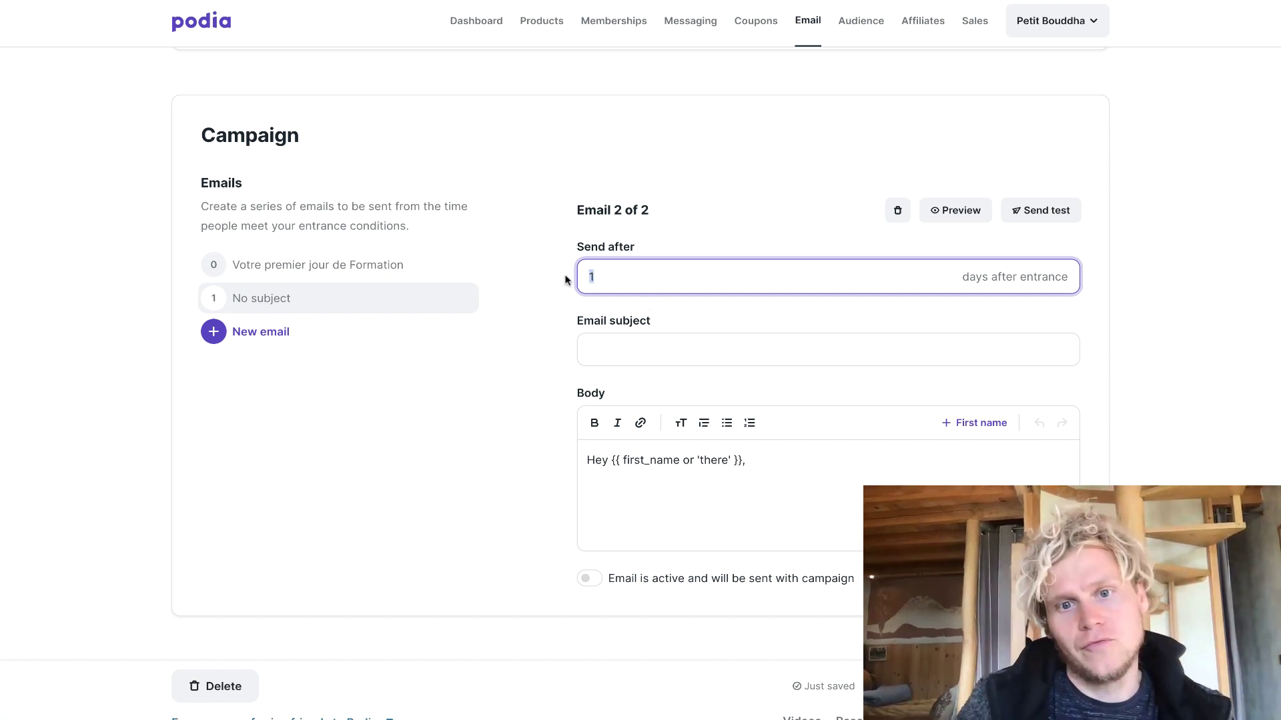
type("2")
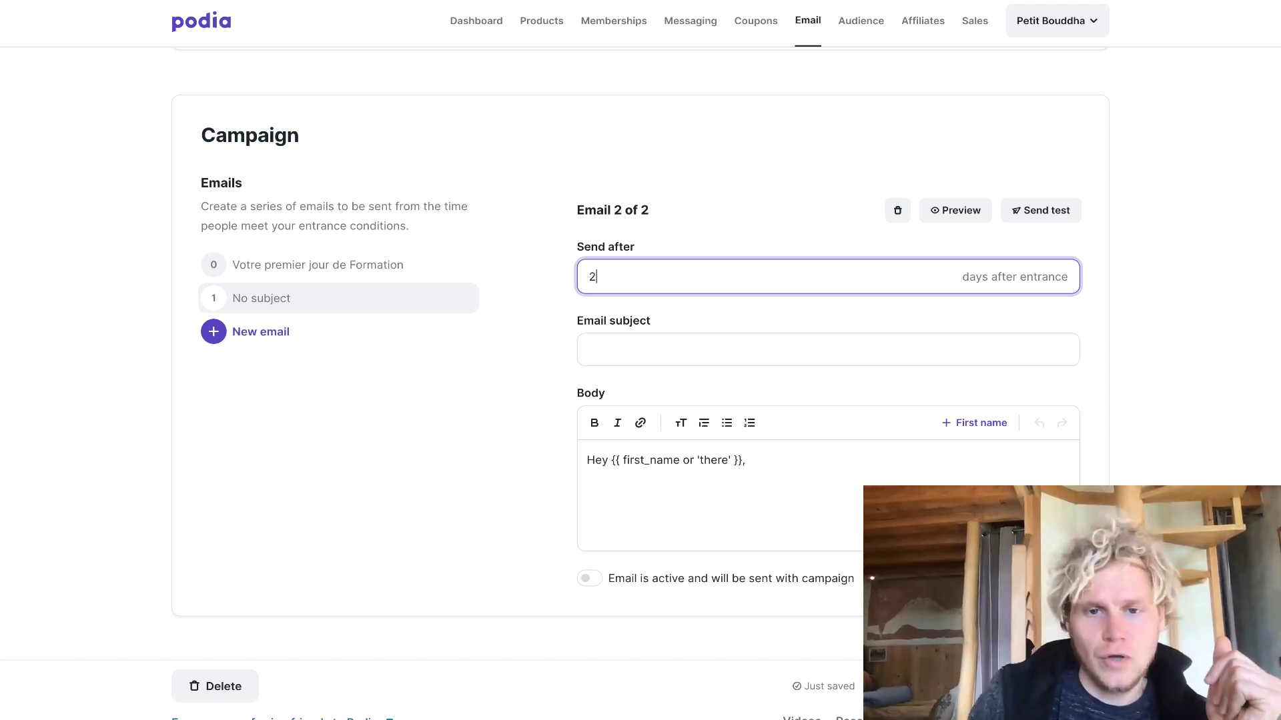
left_click(652, 360)
type("2eme")
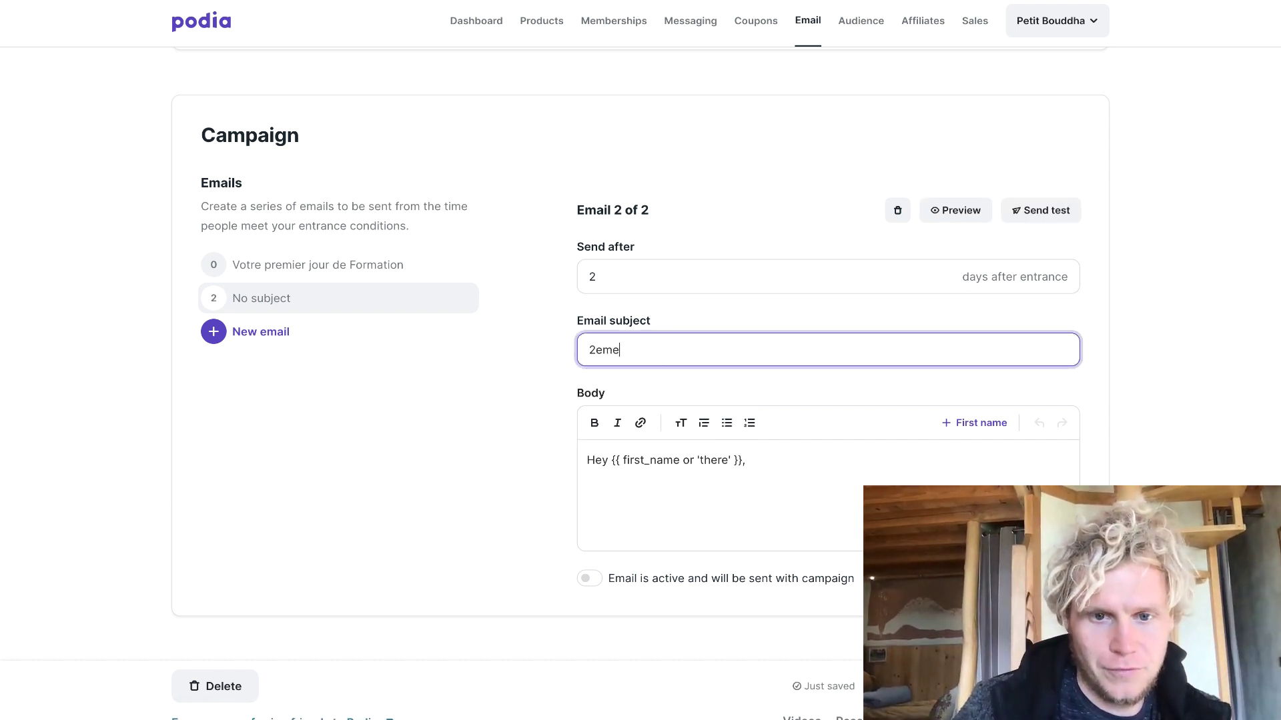
type(" journée de formation")
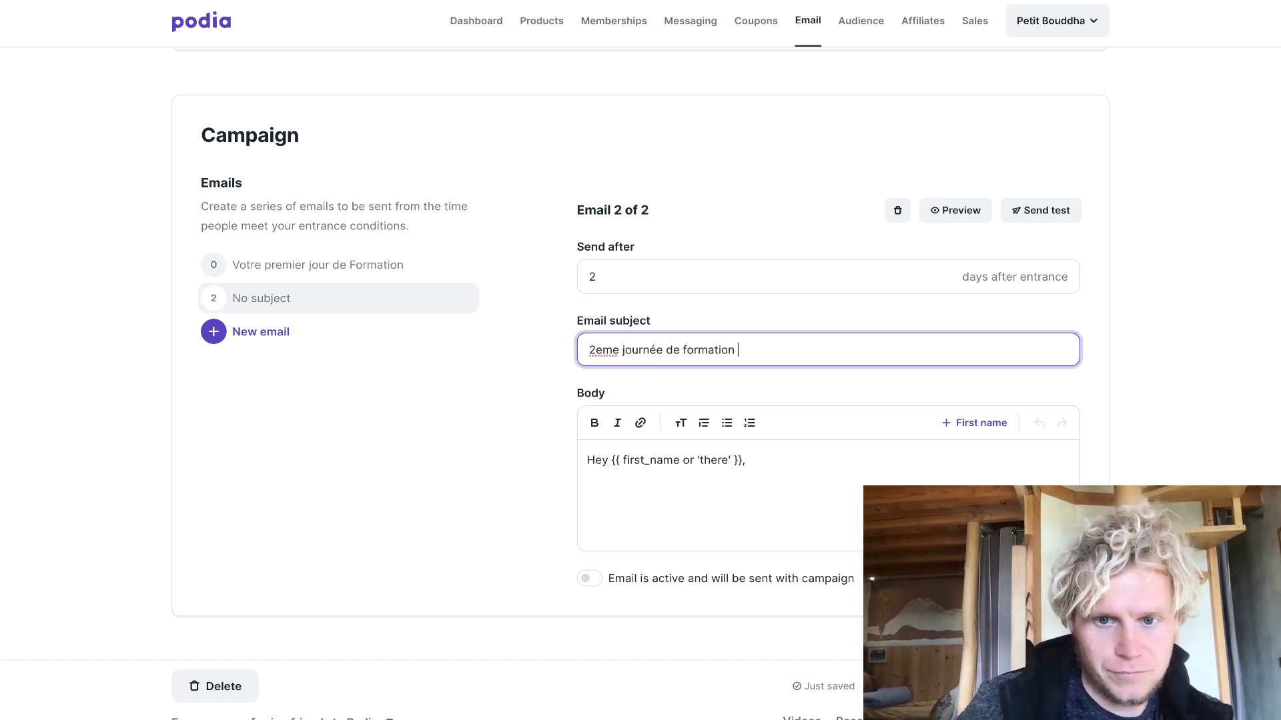
type(" !")
Add a third email sent 4 days after entrance with the subject "3eme journée".
left_click(352, 342)
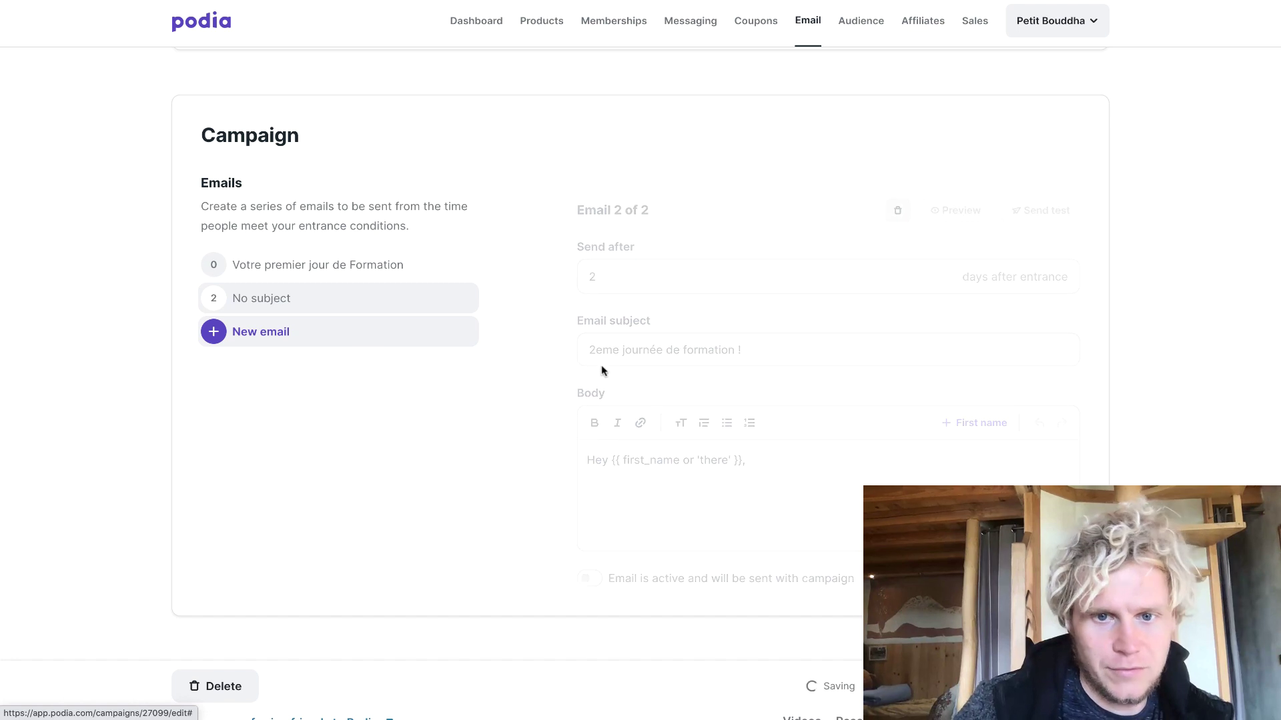
left_click_drag(620, 277, 562, 275)
type("4")
left_click(626, 352)
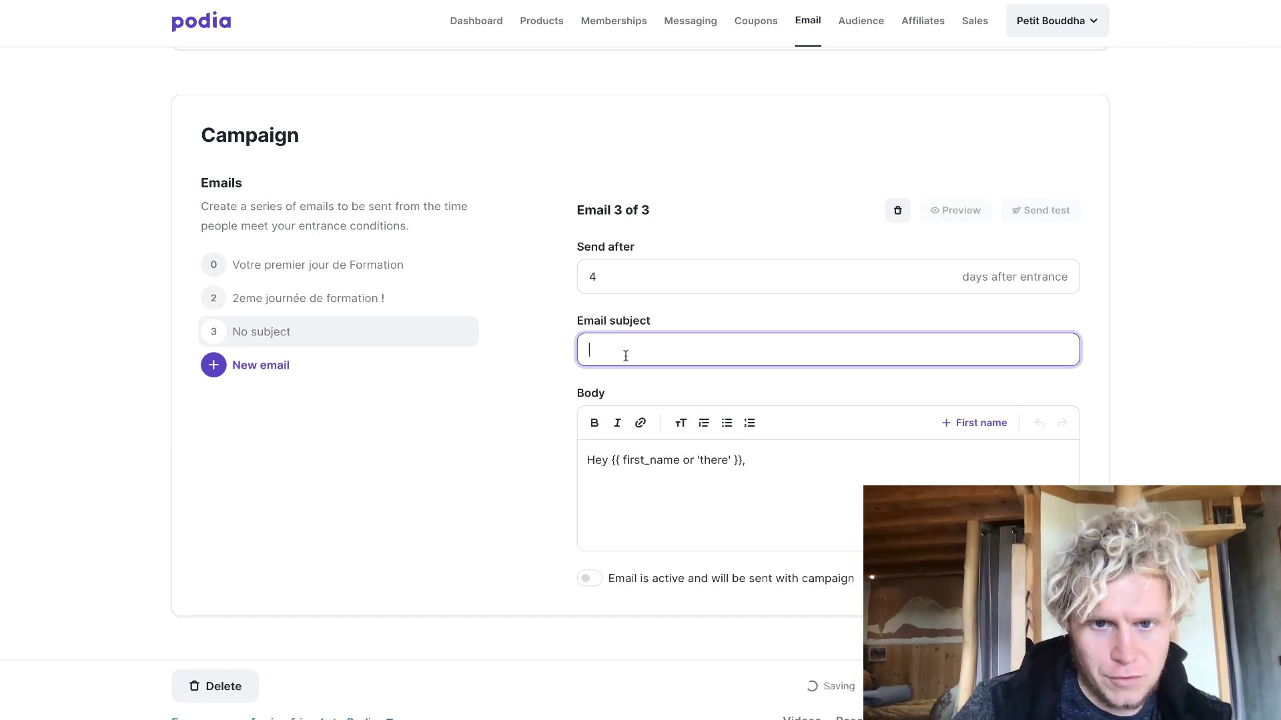
type("3eme journée")
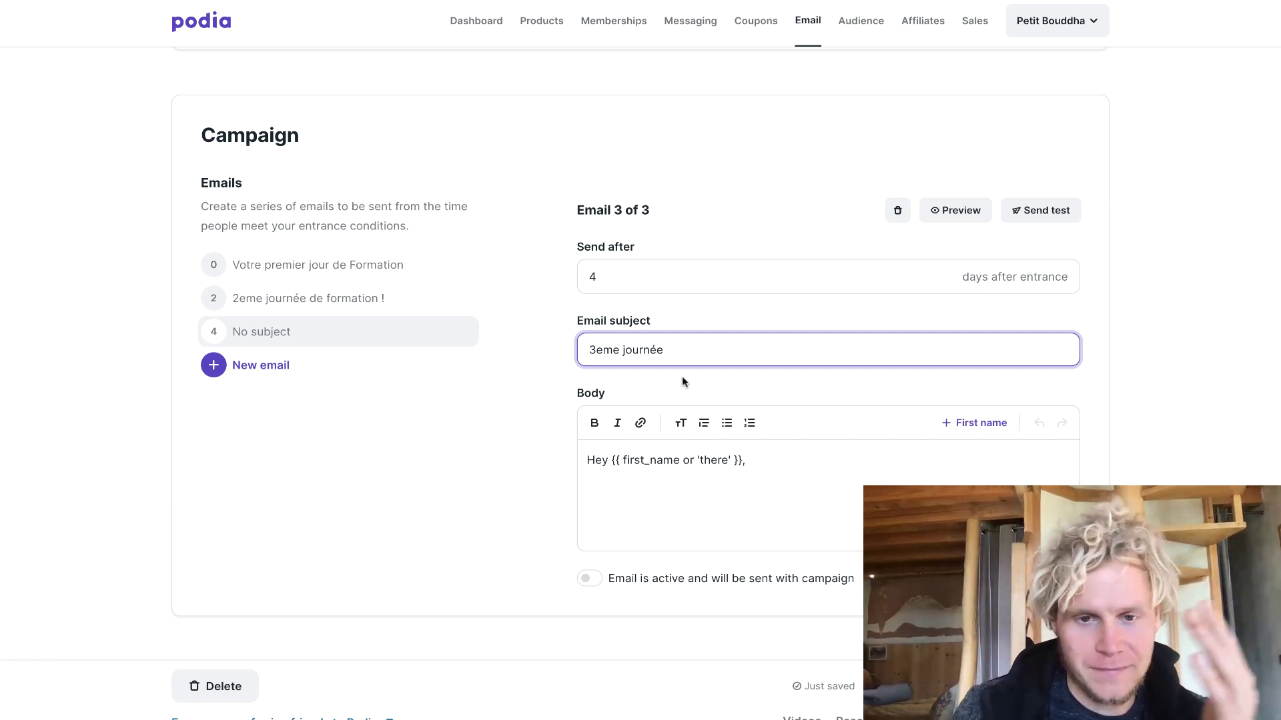
Format the greeting line in the third email's body as bold and italic, and start a new line below it.
left_click(722, 515)
triple_click(585, 460)
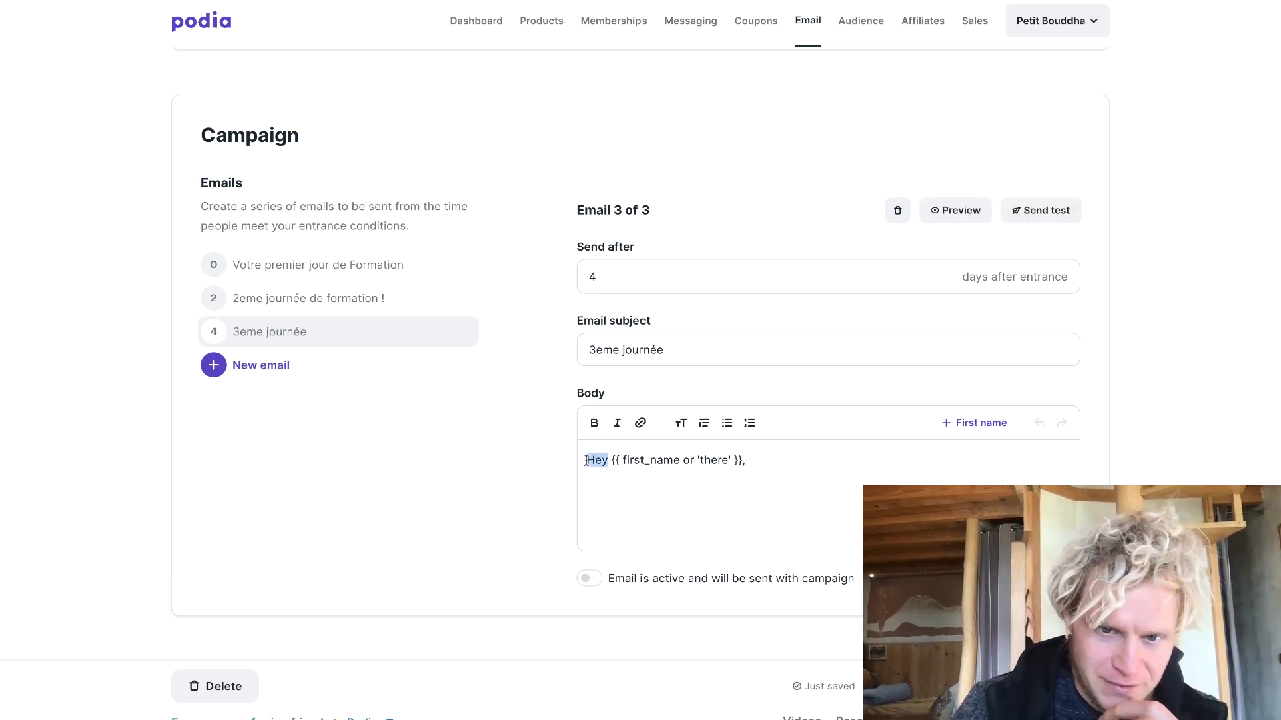
left_click(595, 423)
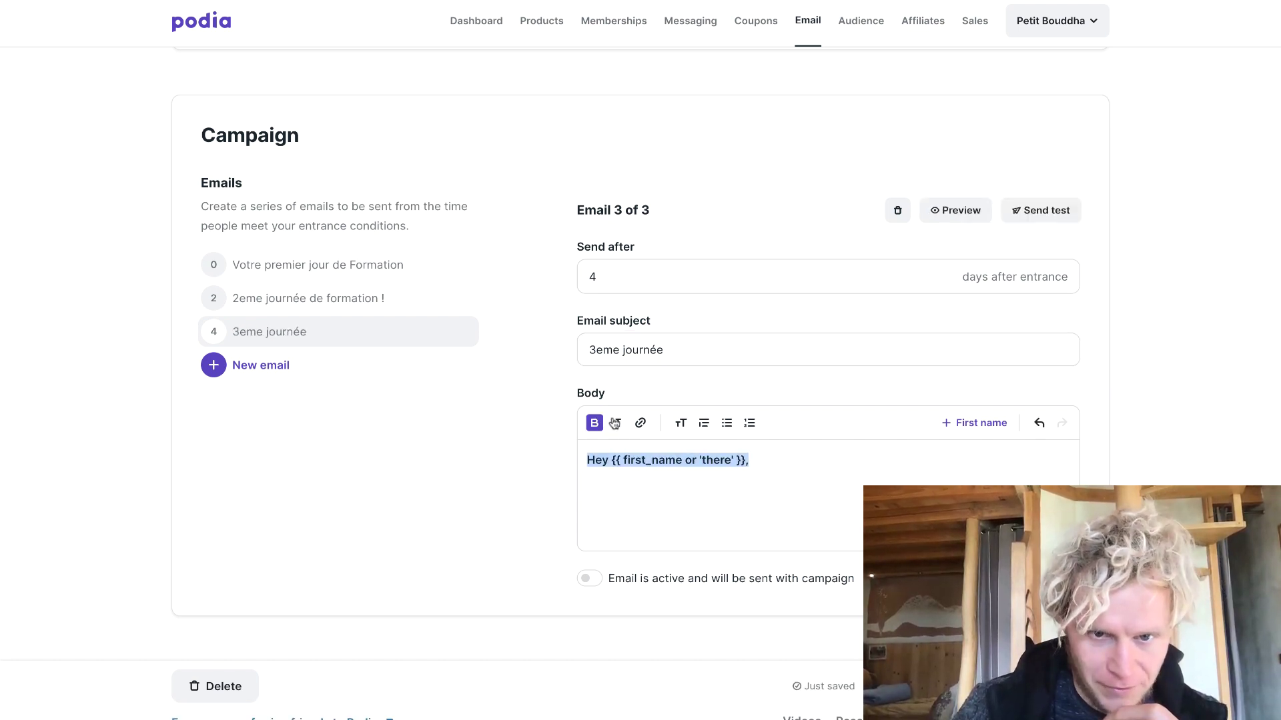
left_click(617, 423)
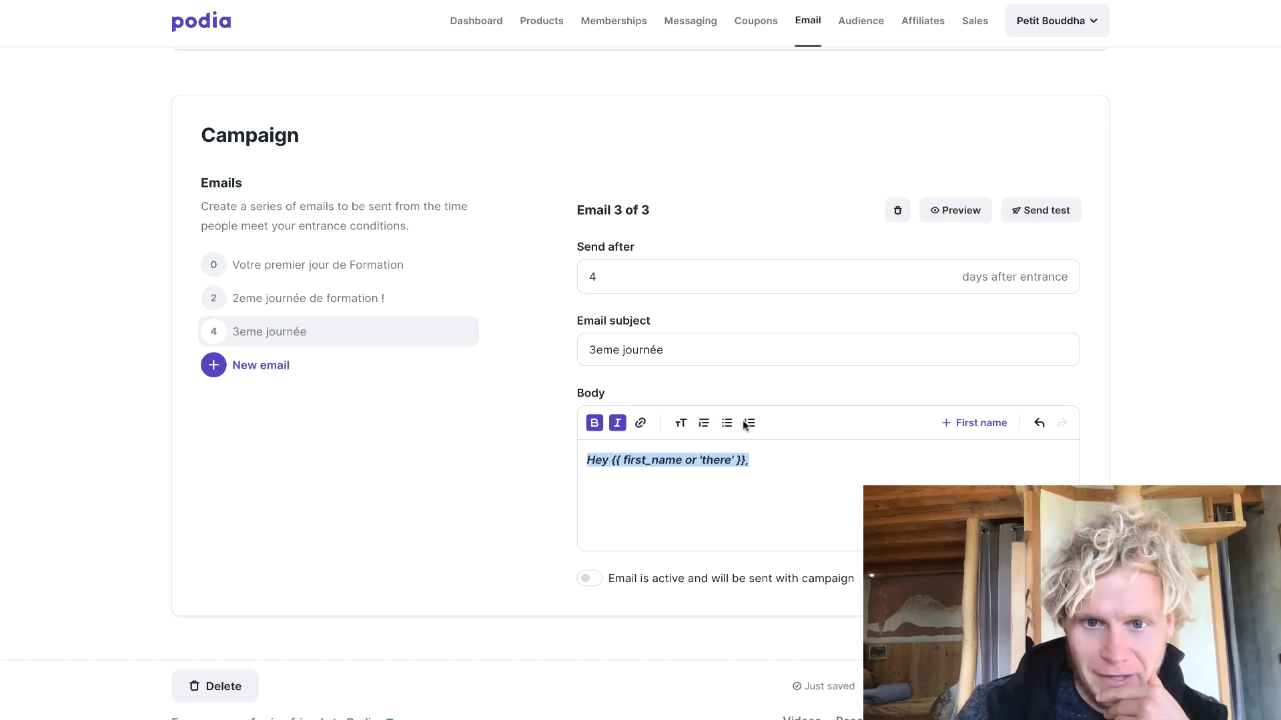
left_click(778, 472)
key("Return")
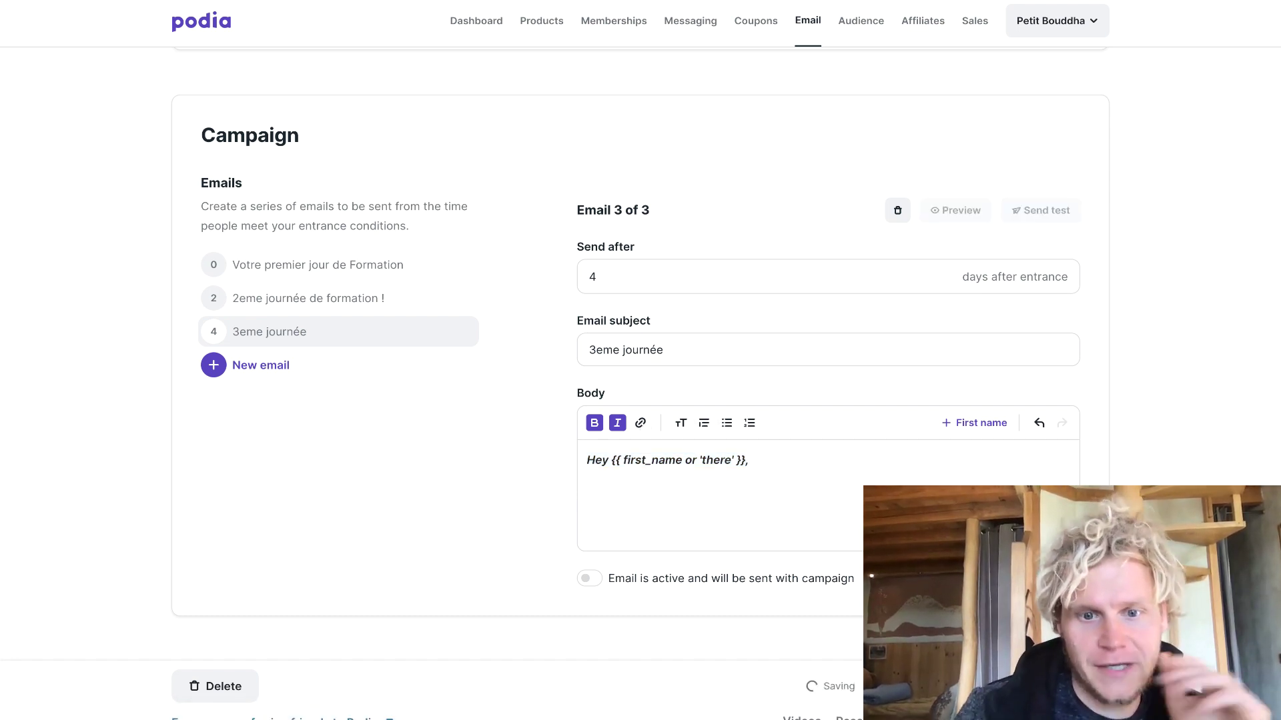
Add a fourth email sent 6 days after entrance with the subject "Jour 4".
scroll(719, 472, "down", 2)
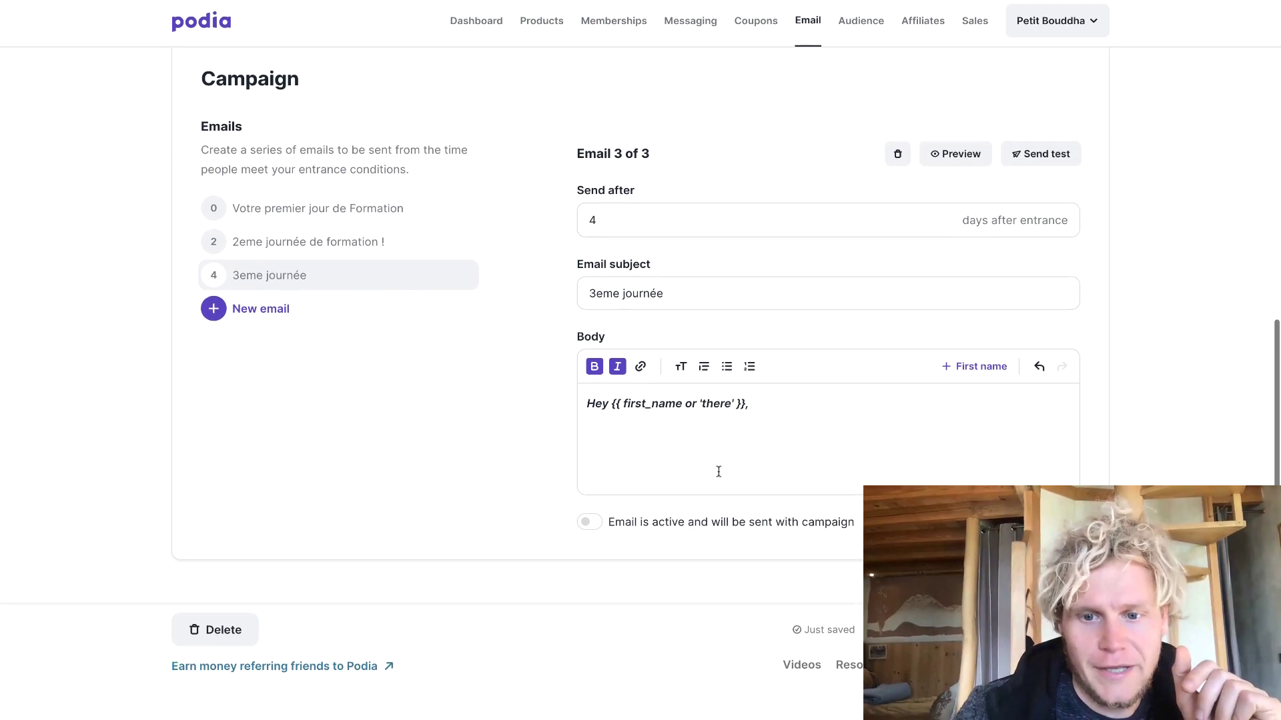
scroll(916, 434, "up", 1)
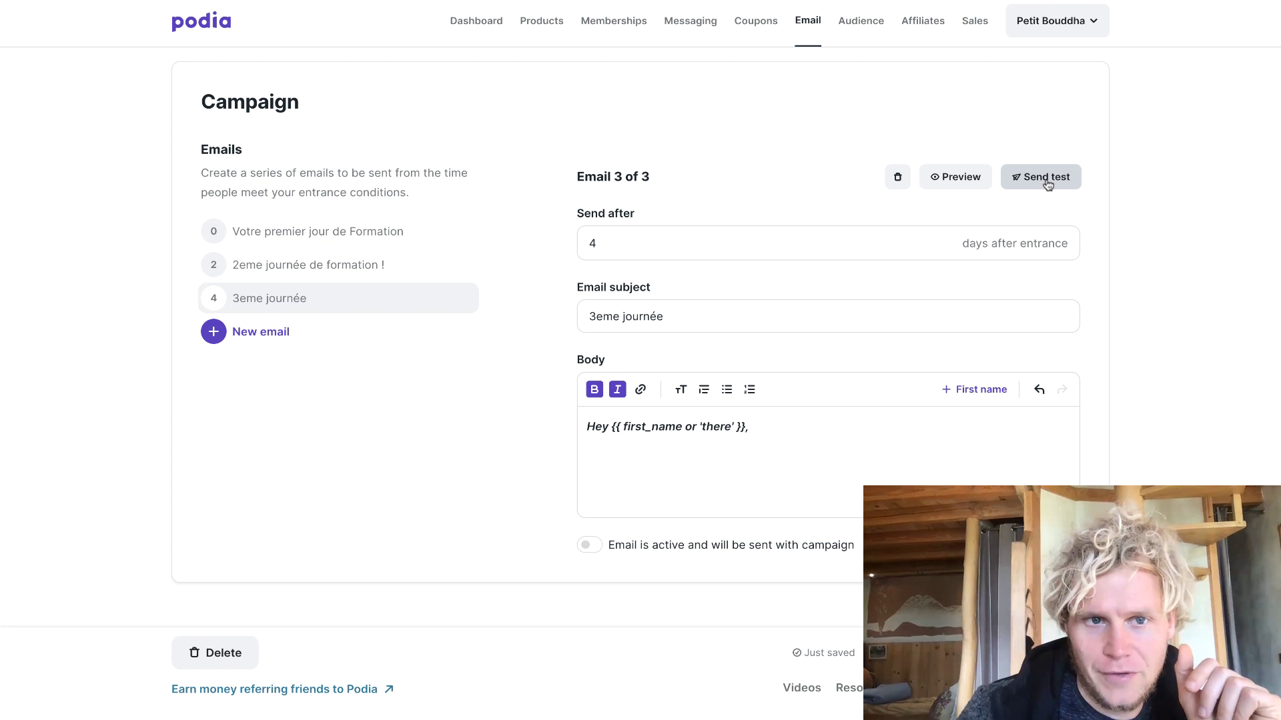
scroll(329, 340, "up", 1)
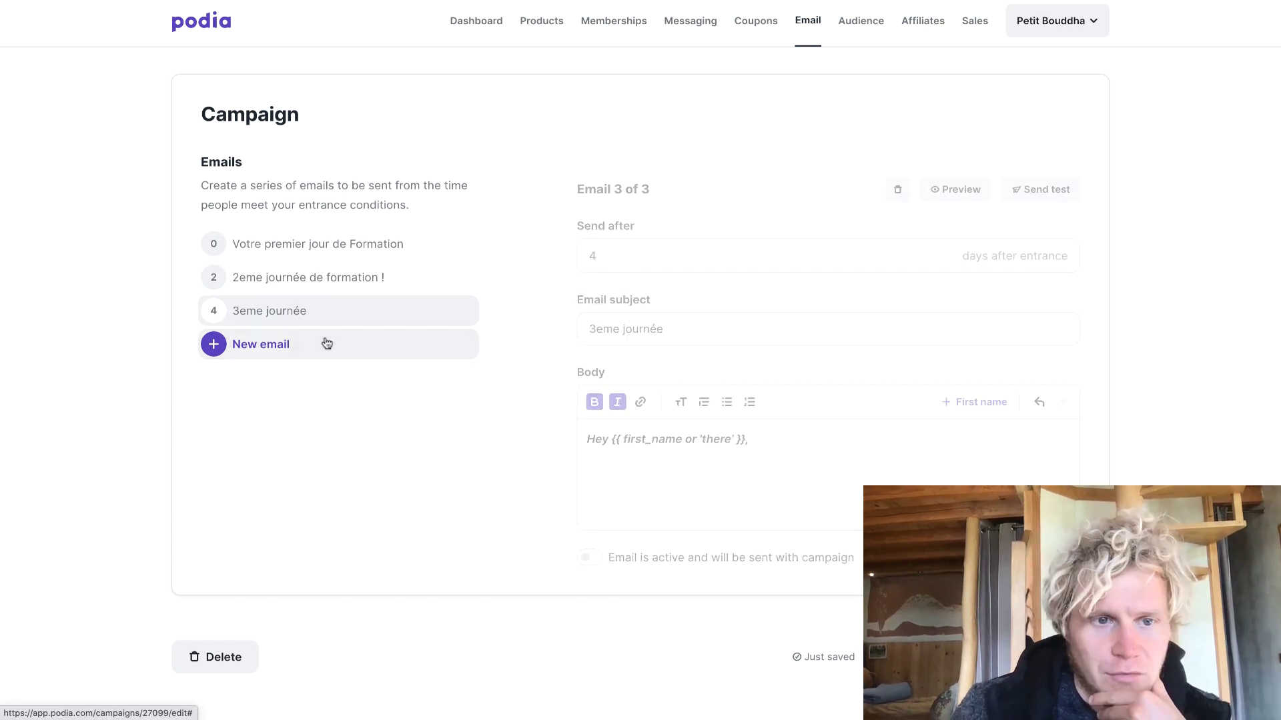
left_click(313, 343)
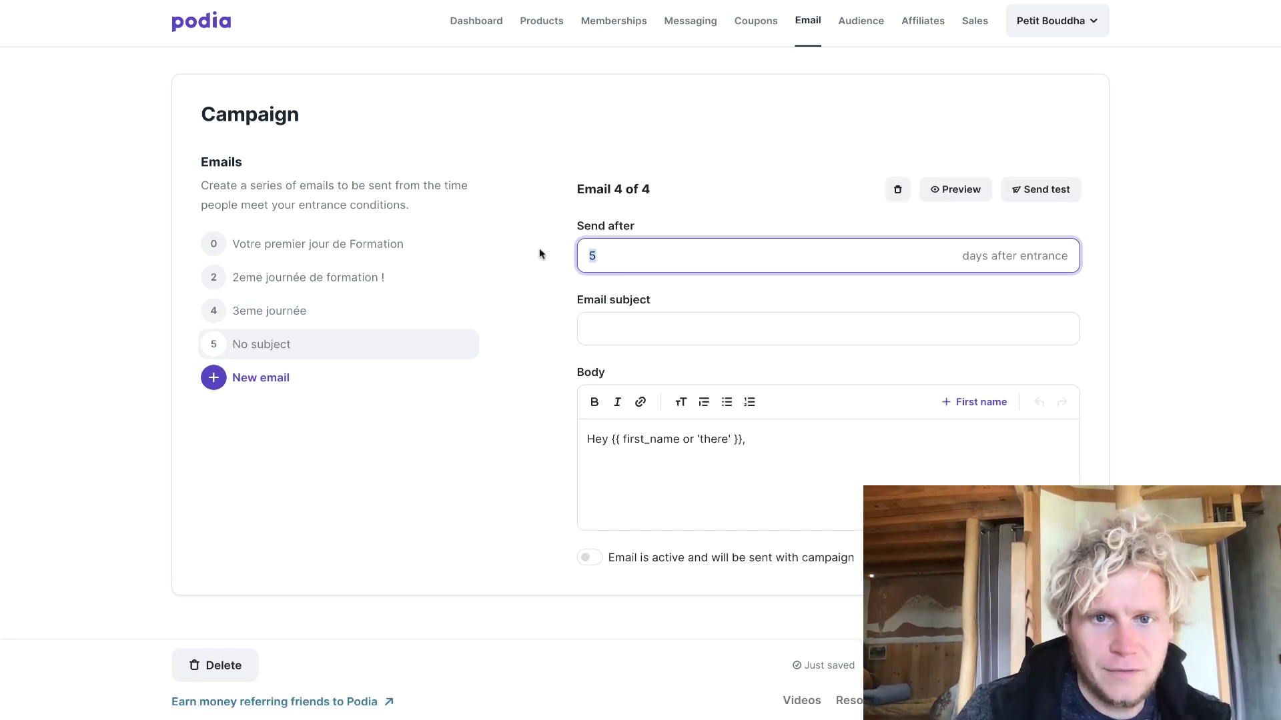
key("Delete")
type("6")
left_click(649, 317)
type("Jour 4")
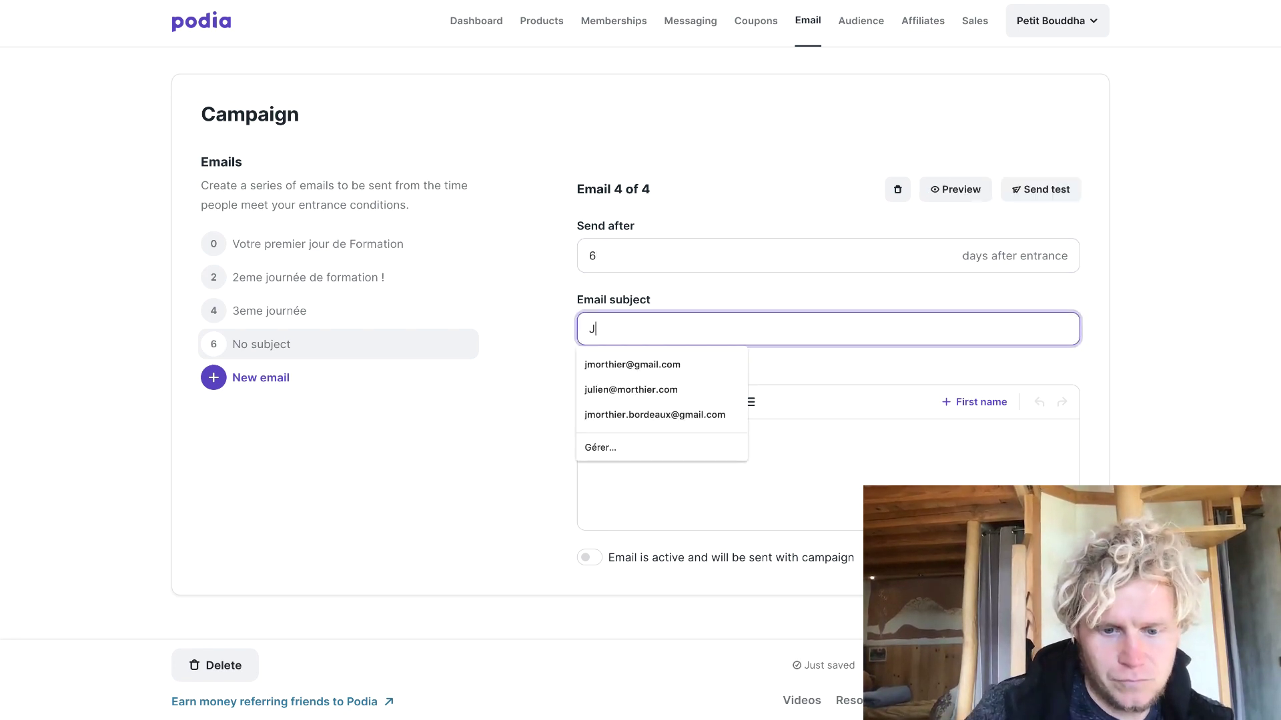
Add a fifth email sent 8 days after entrance with the subject "Jour 5".
left_click(378, 371)
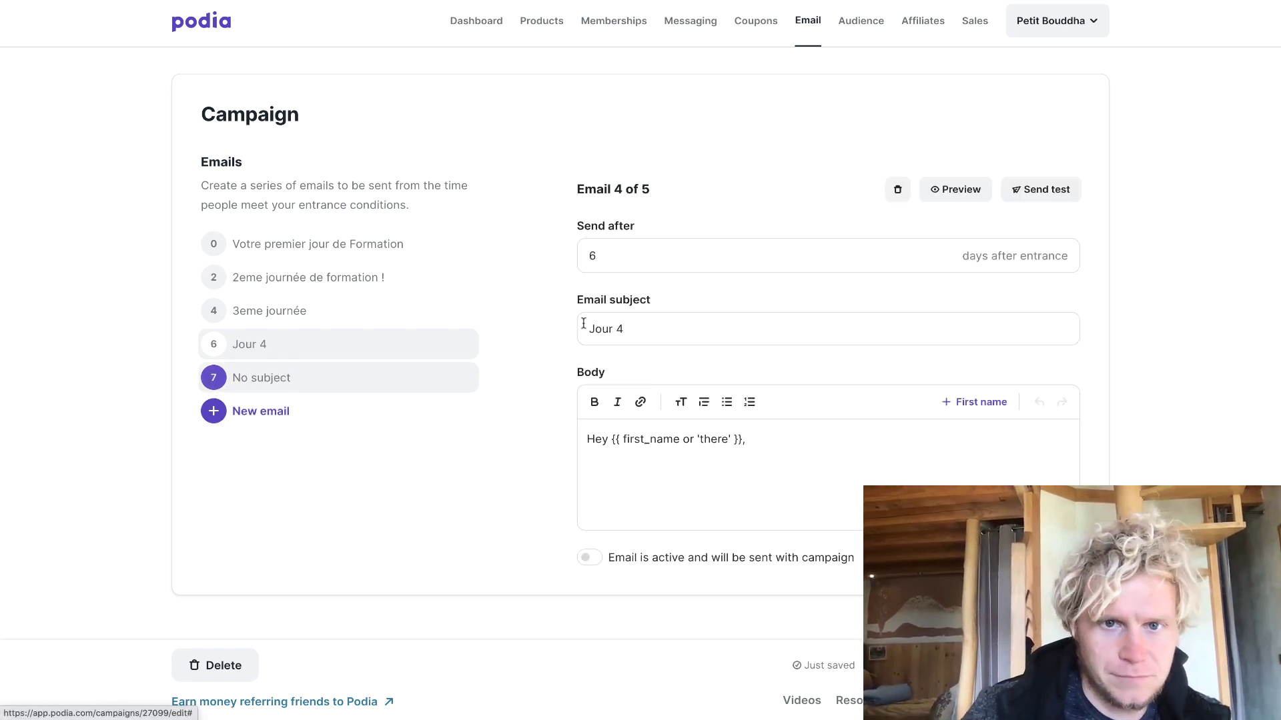
type("8")
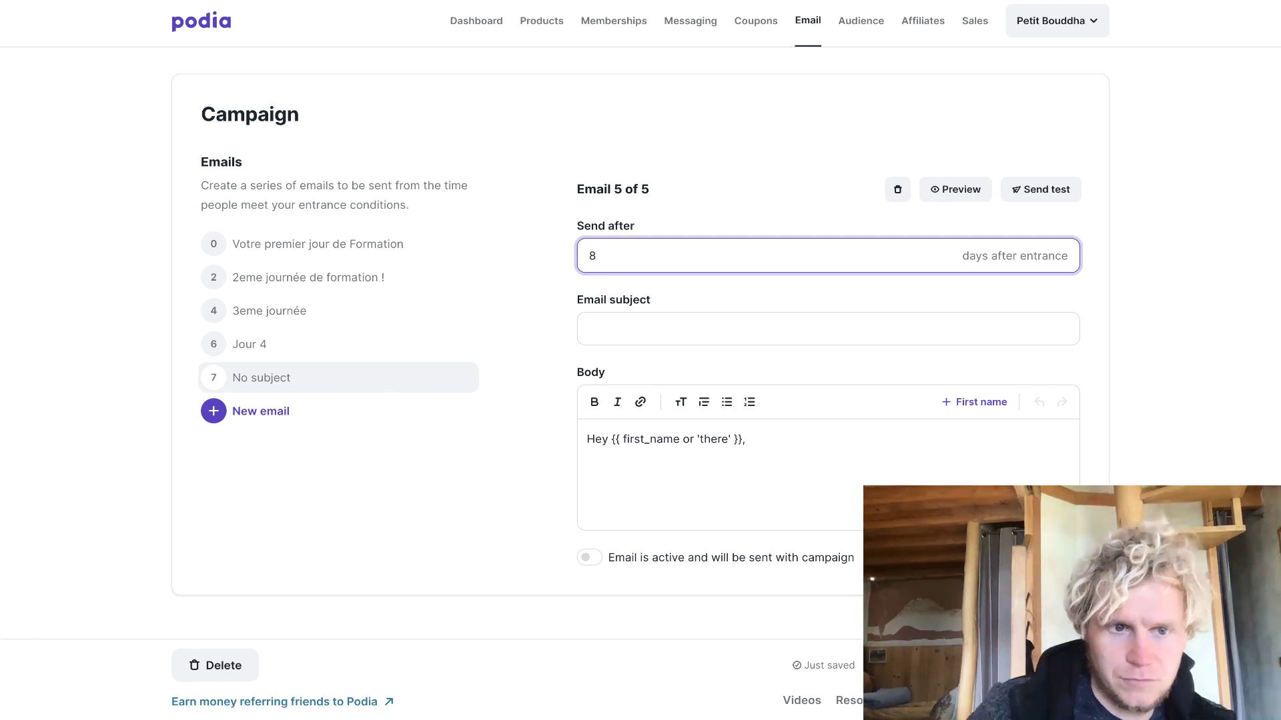
left_click(611, 323)
type("Jour 5")
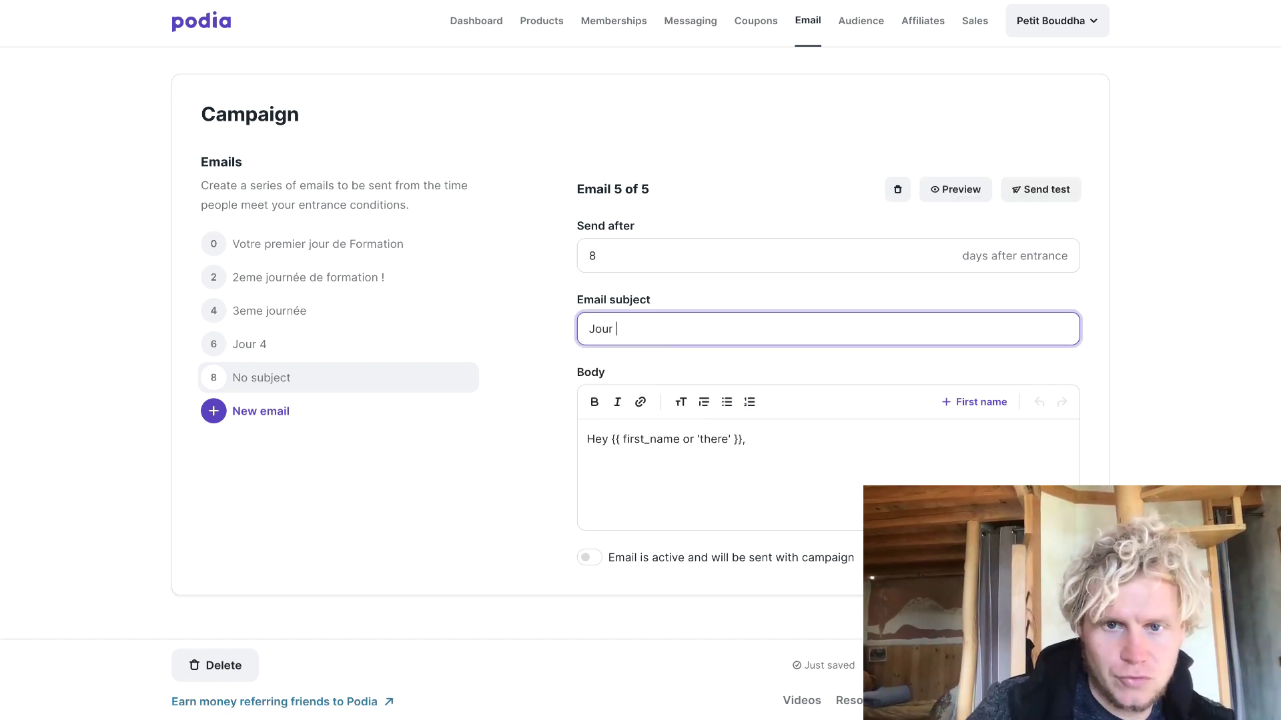
left_click(1194, 397)
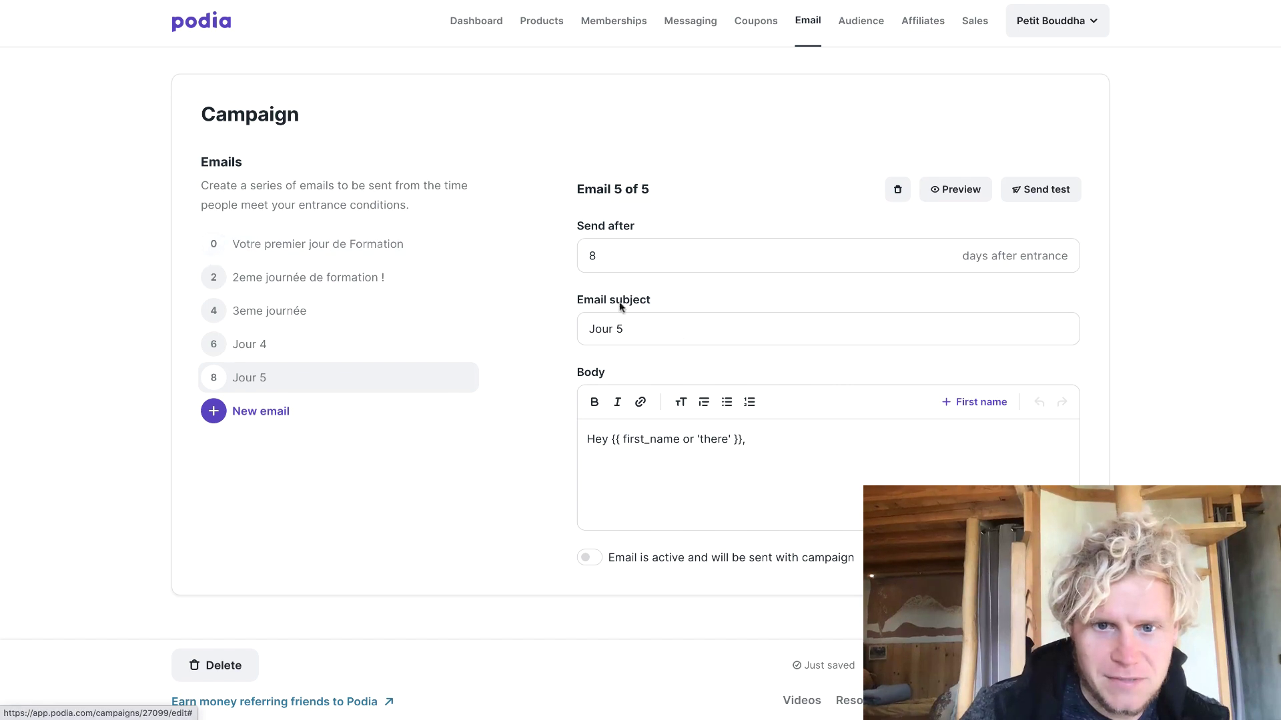
Review the campaign's first email, its setup conditions and the requirements for starting the campaign.
scroll(807, 411, "up", 7)
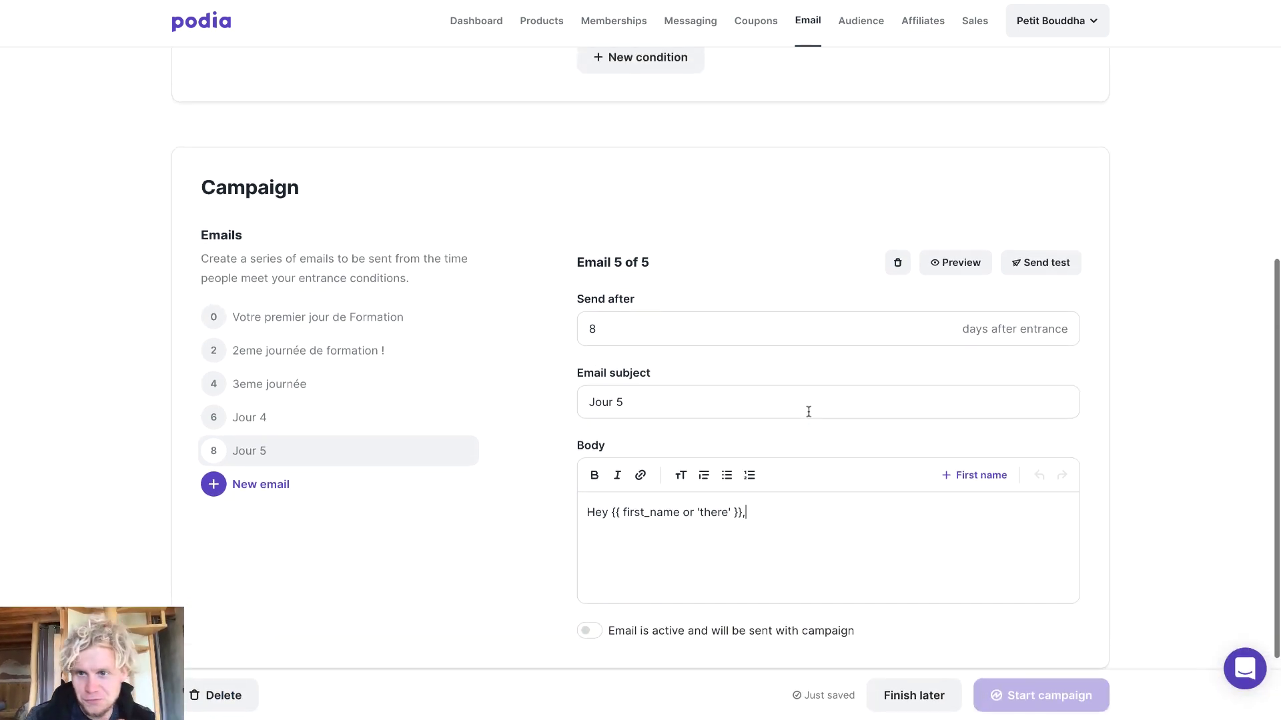
scroll(807, 410, "down", 6)
left_click(314, 283)
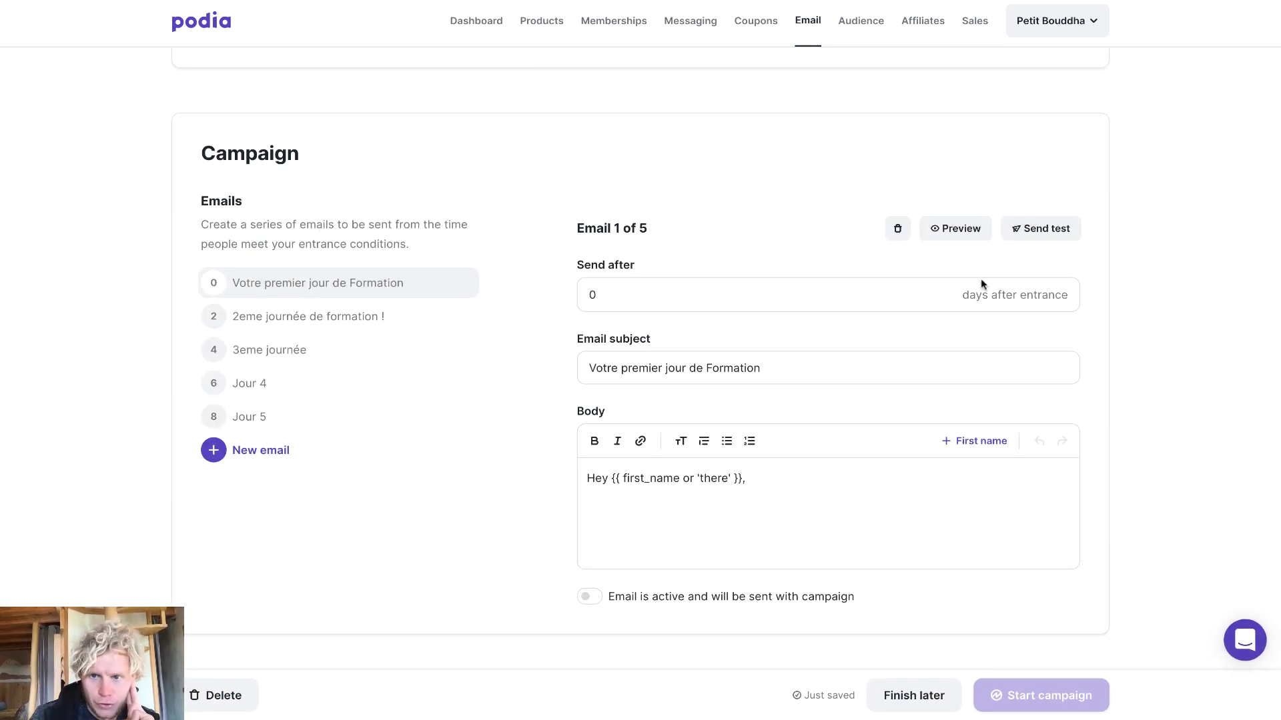
scroll(951, 302, "up", 7)
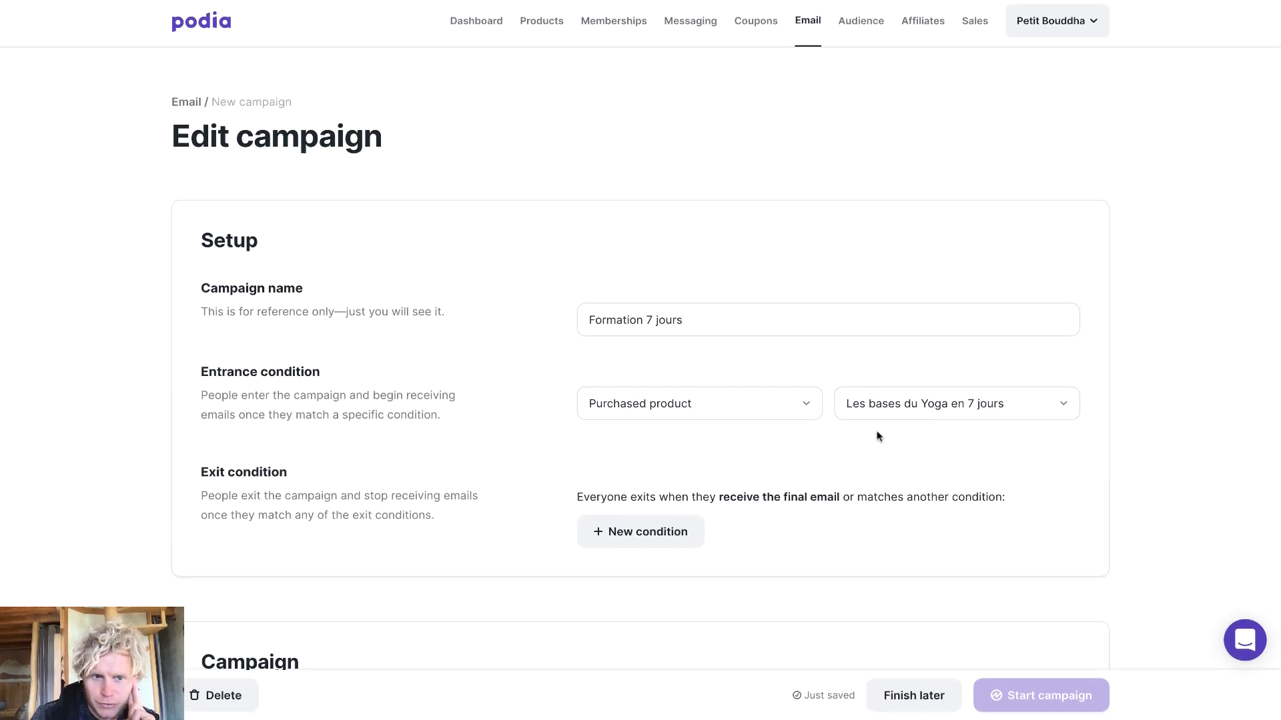
scroll(874, 430, "down", 7)
mouse_move(1011, 580)
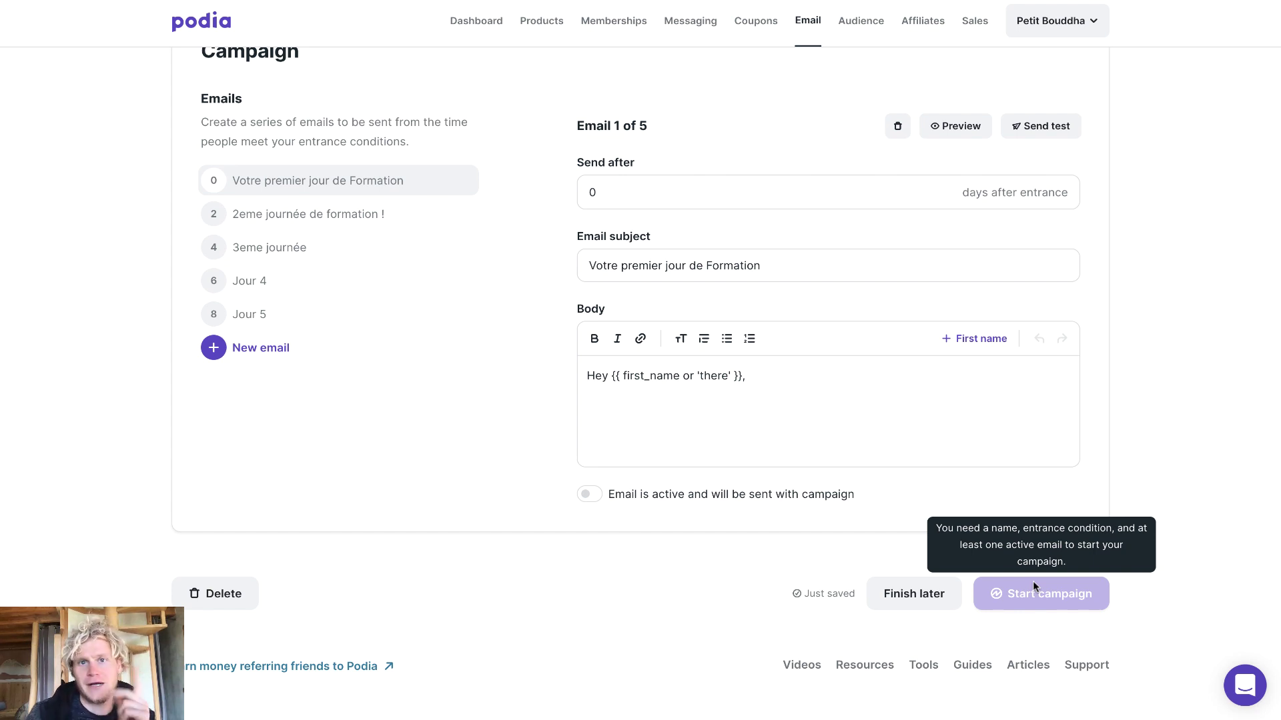
Leave the campaign editor without starting the campaign, and view the dashboard's overview and recent activity.
left_click(913, 593)
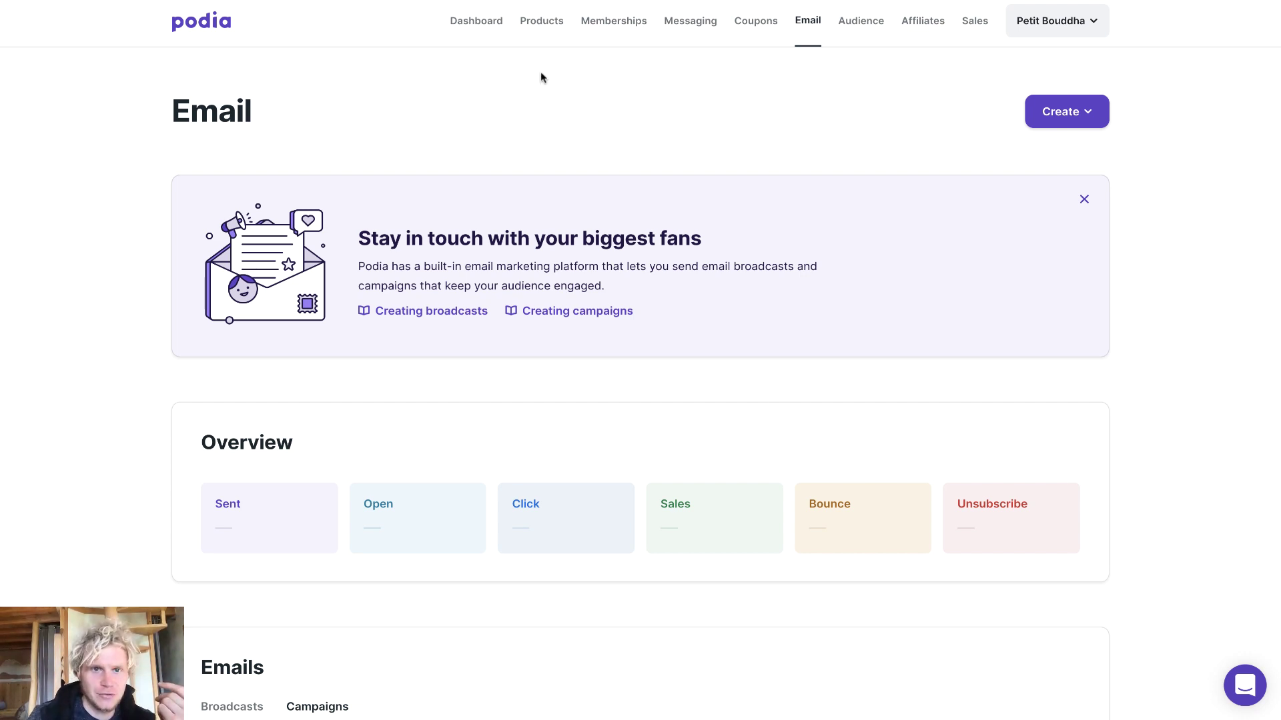
left_click(481, 30)
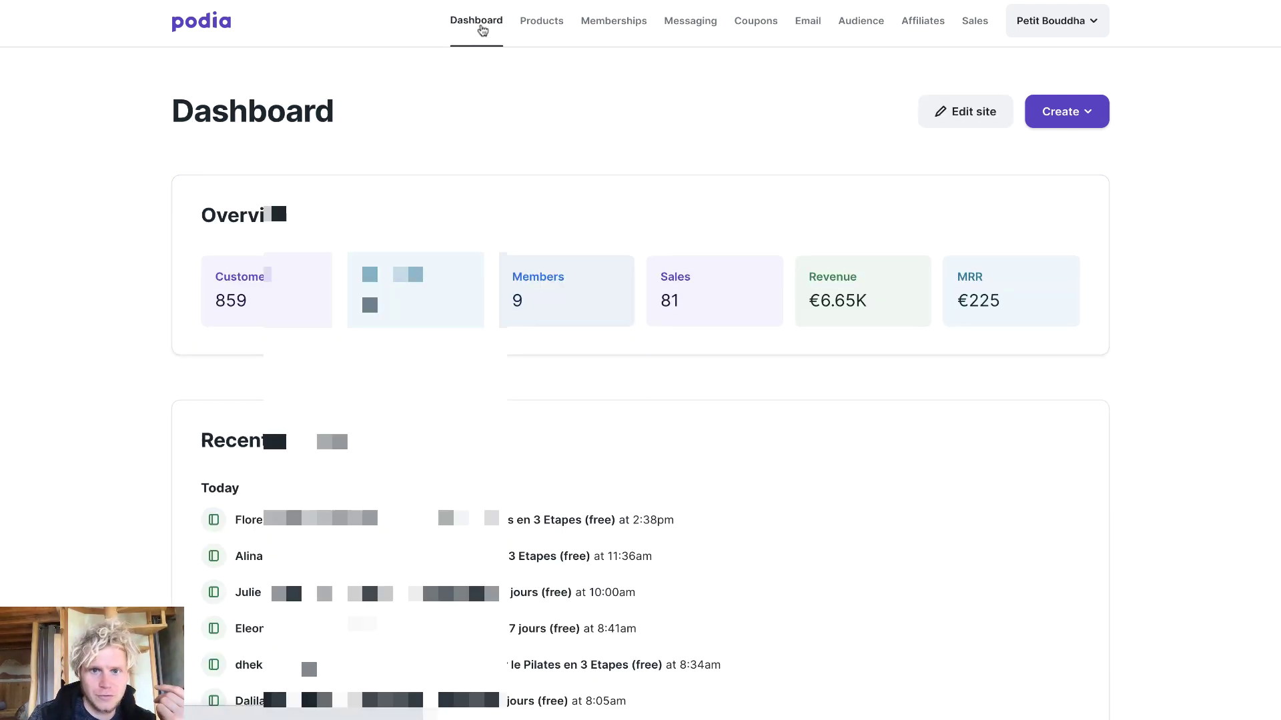
scroll(640, 374, "down", 1)
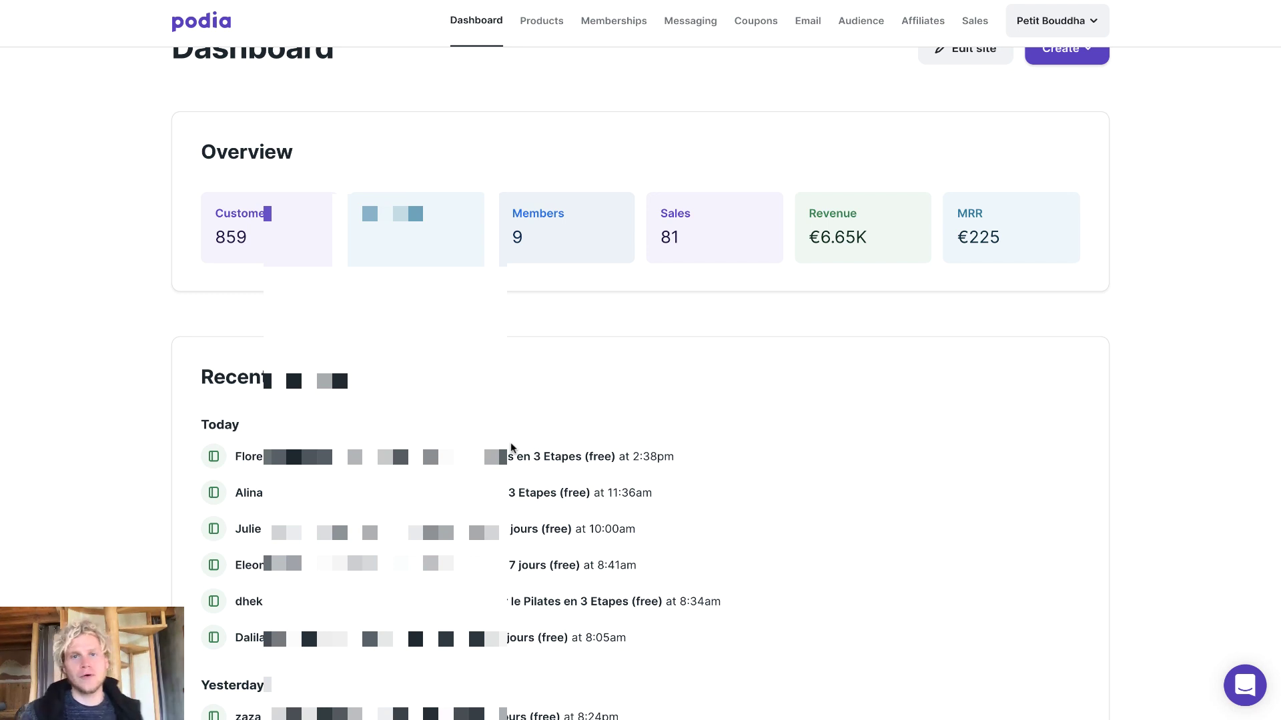
scroll(512, 448, "up", 1)
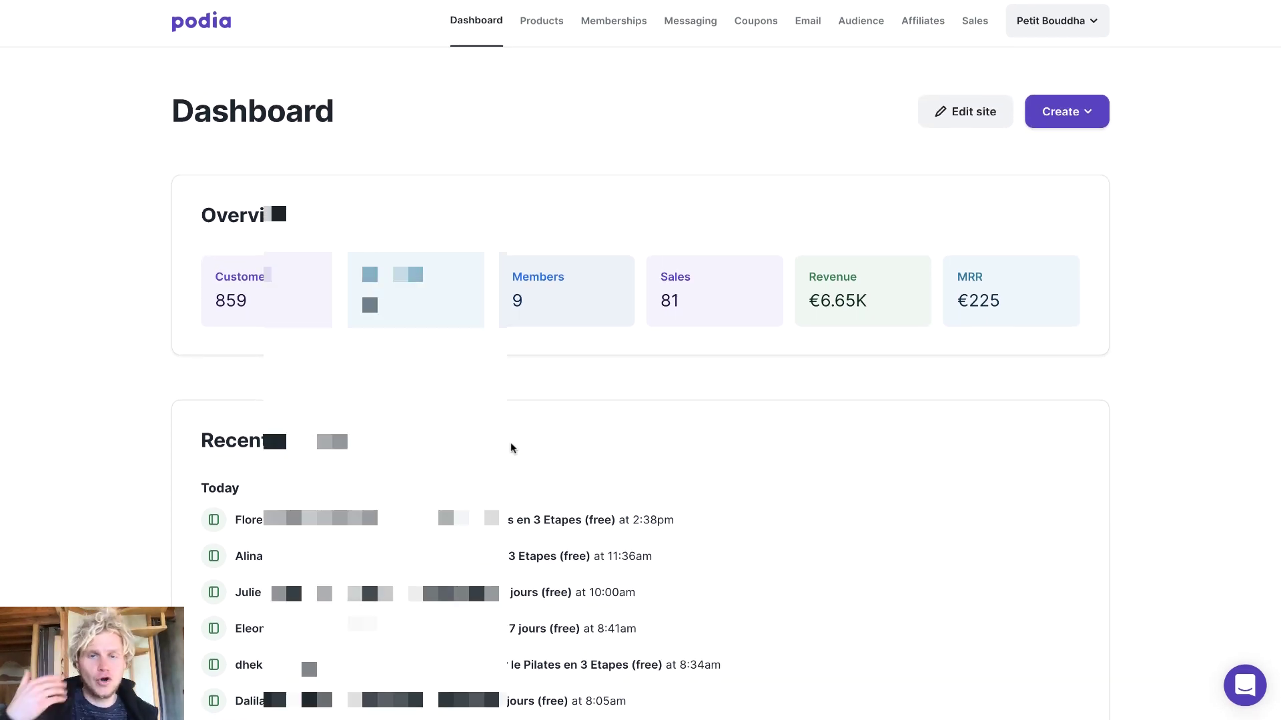